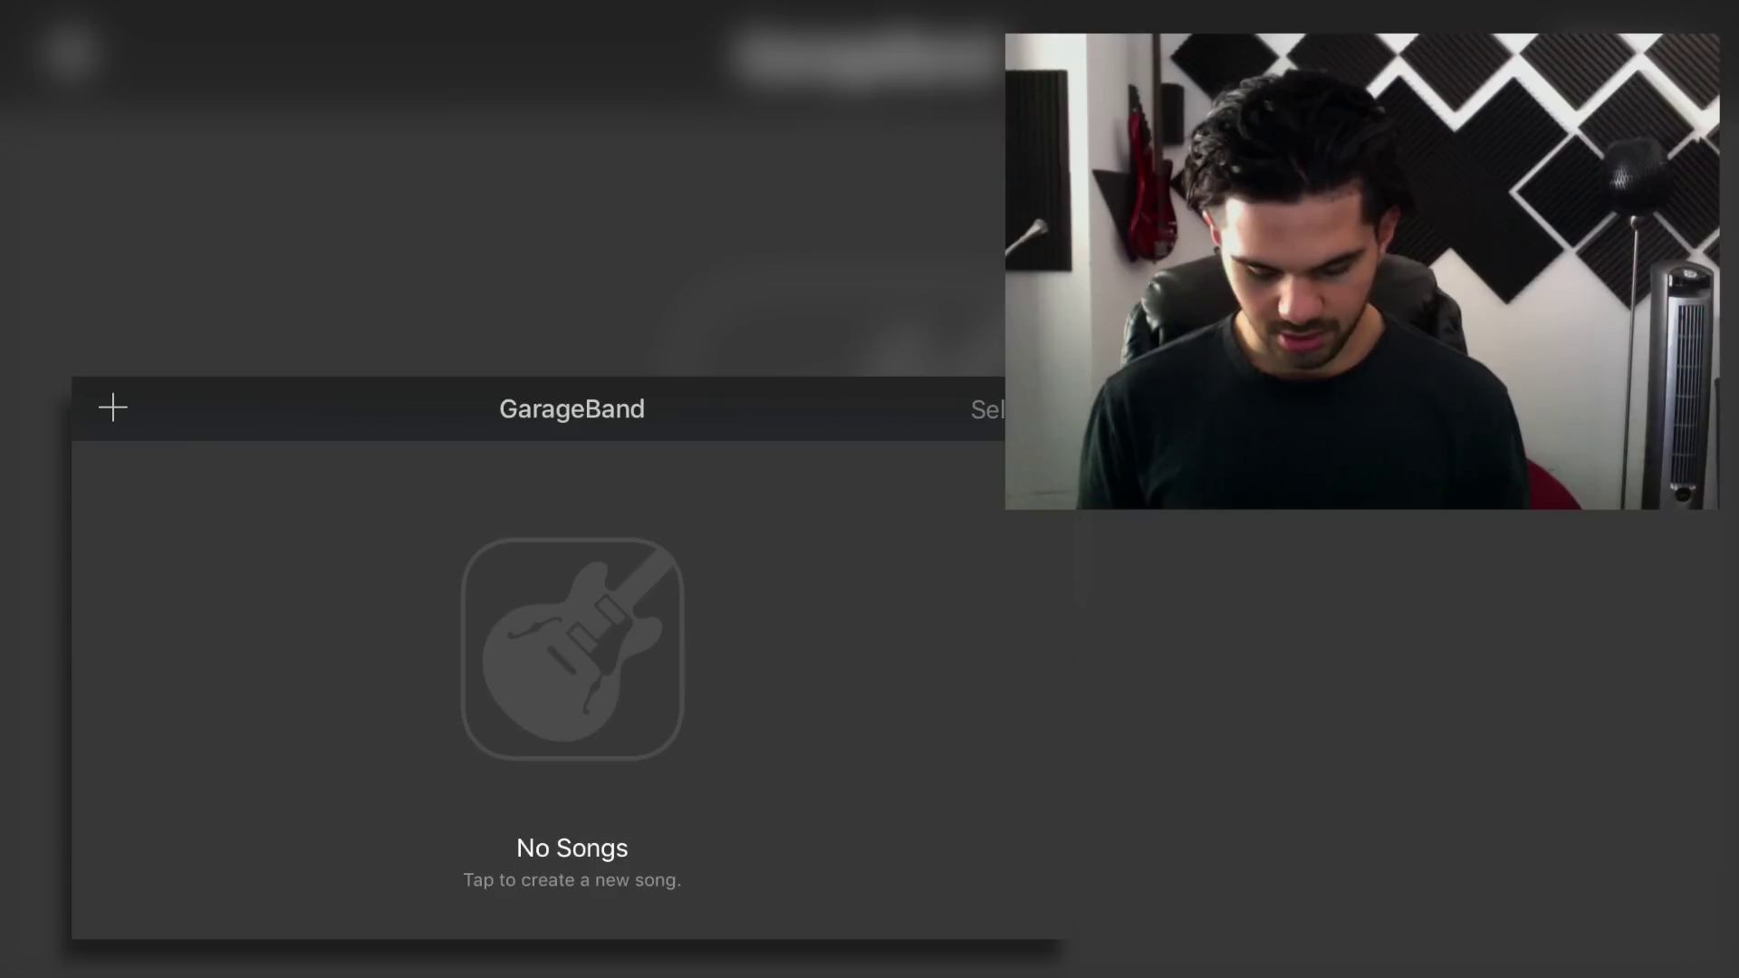
- Create a new song and browse the instrument carousel to the Smart Bass
{"action": "left_click", "coordinate": [114, 408]}
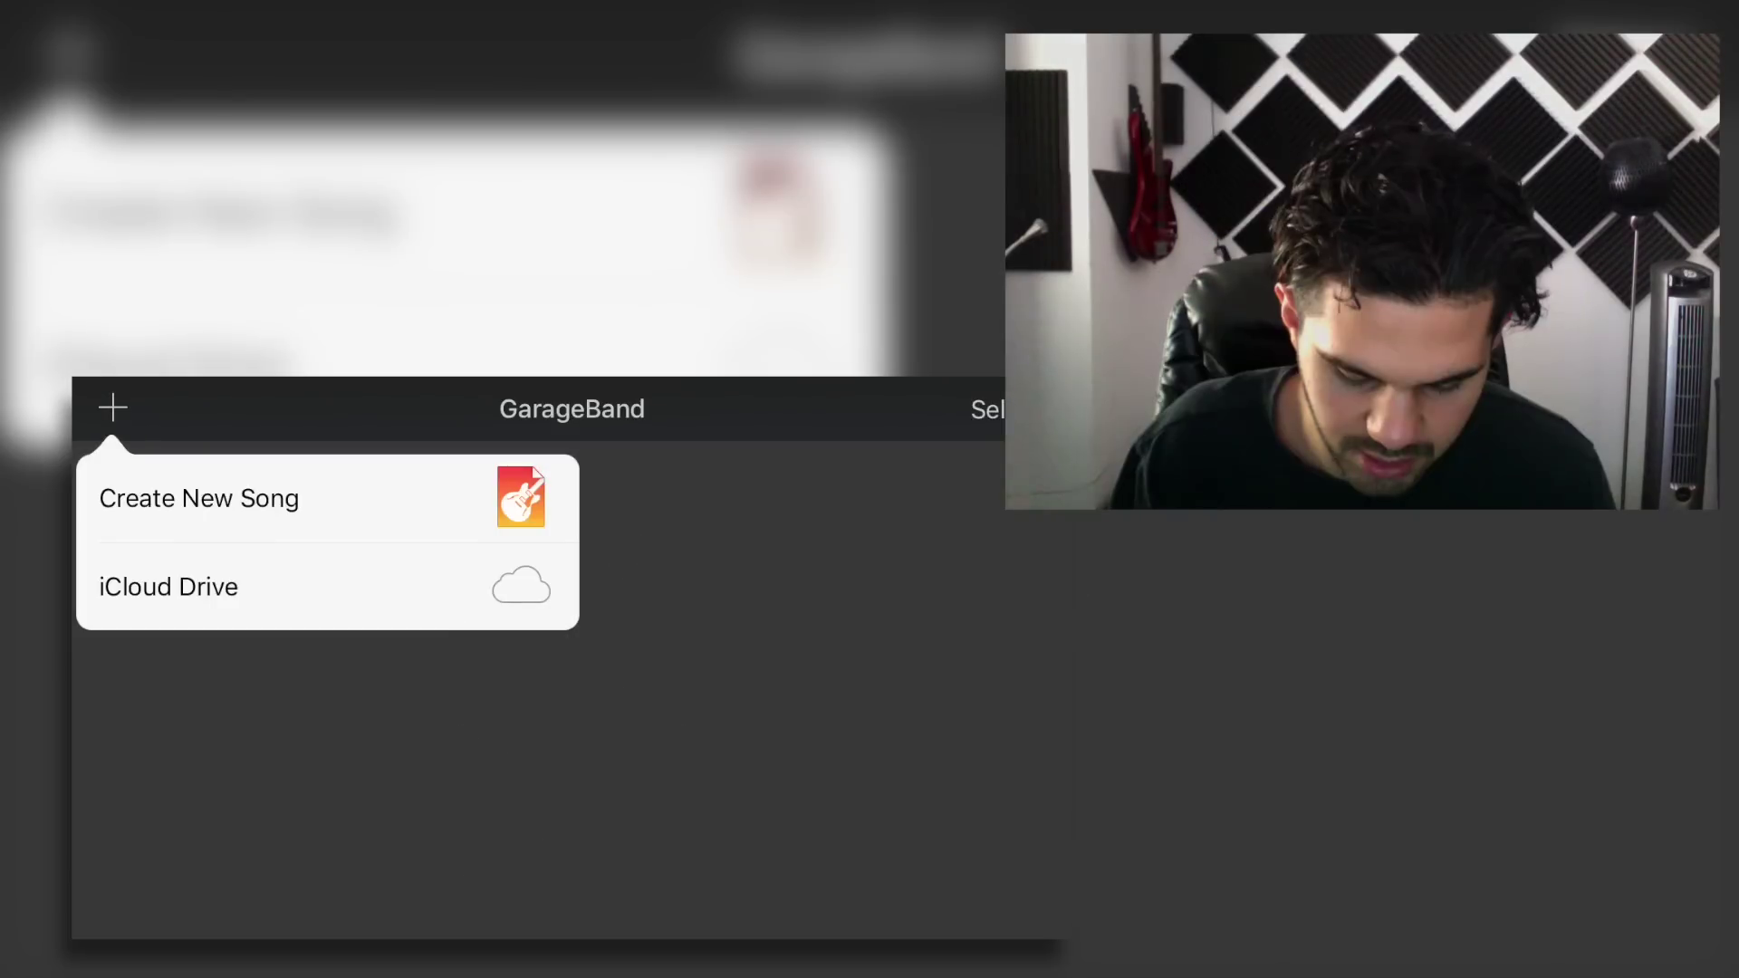
{"action": "left_click", "coordinate": [194, 498]}
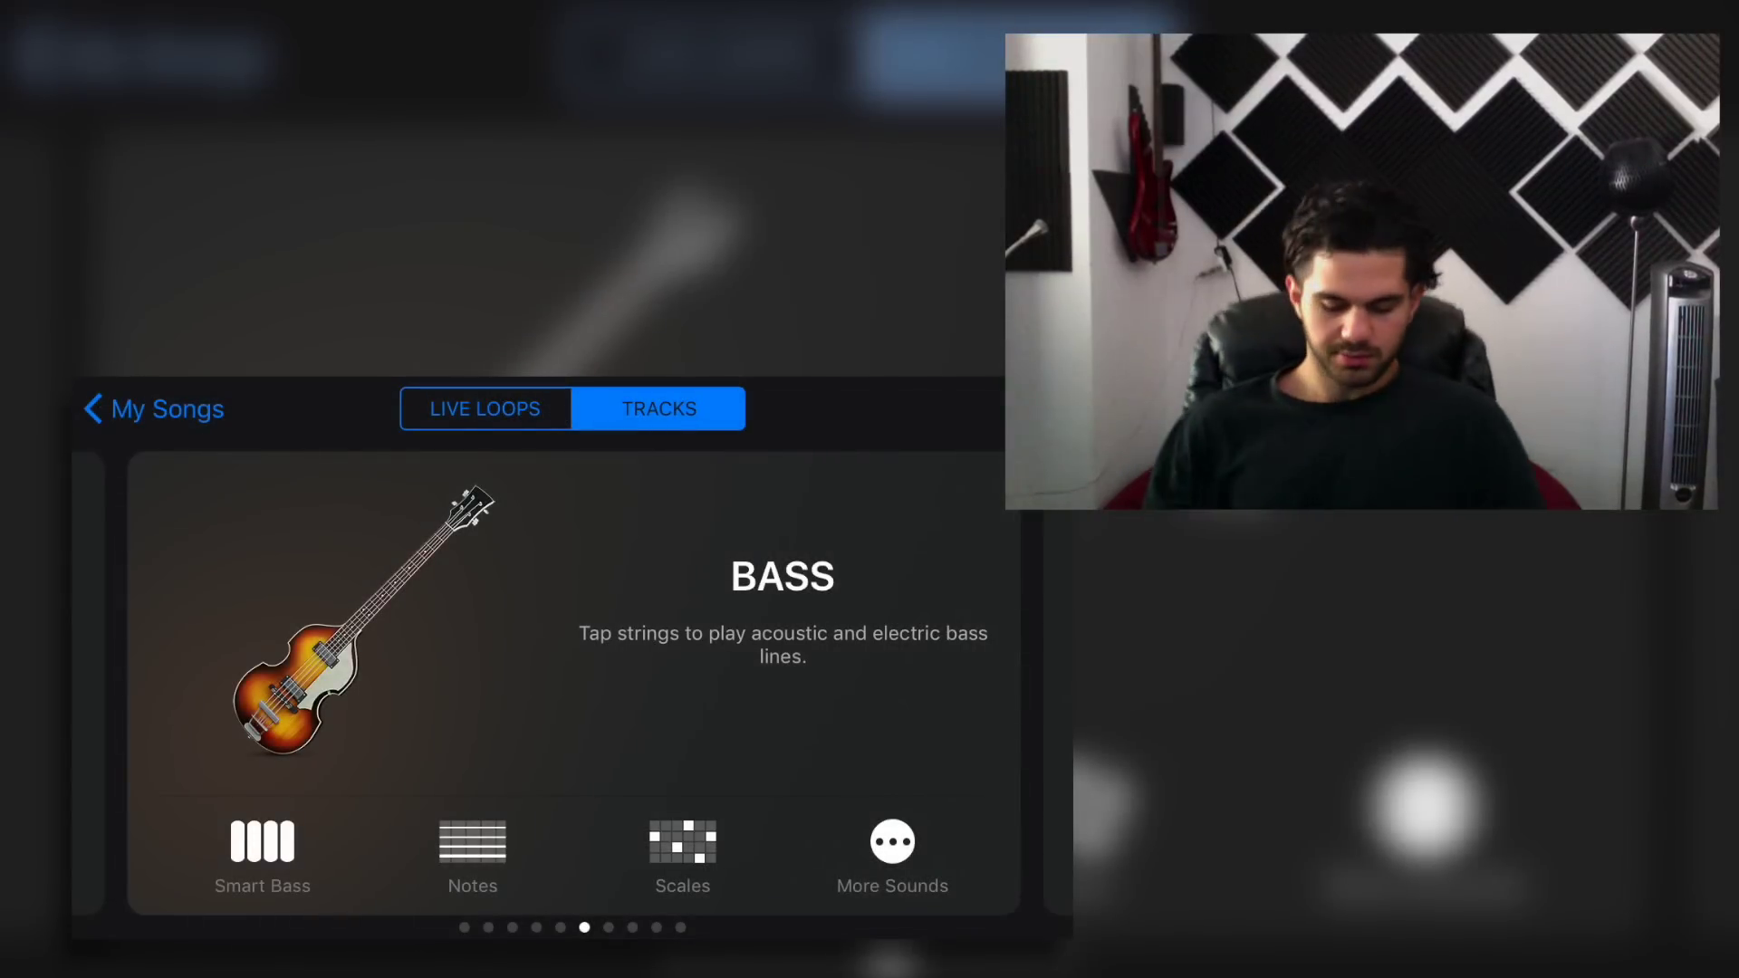
{"action": "left_click_drag", "start_coordinate": [761, 680], "coordinate": [407, 680]}
{"action": "mouse_move", "coordinate": [761, 680]}
{"action": "left_mouse_down"}
{"action": "mouse_move", "coordinate": [272, 680]}
{"action": "mouse_move", "coordinate": [762, 680]}
{"action": "left_mouse_up"}
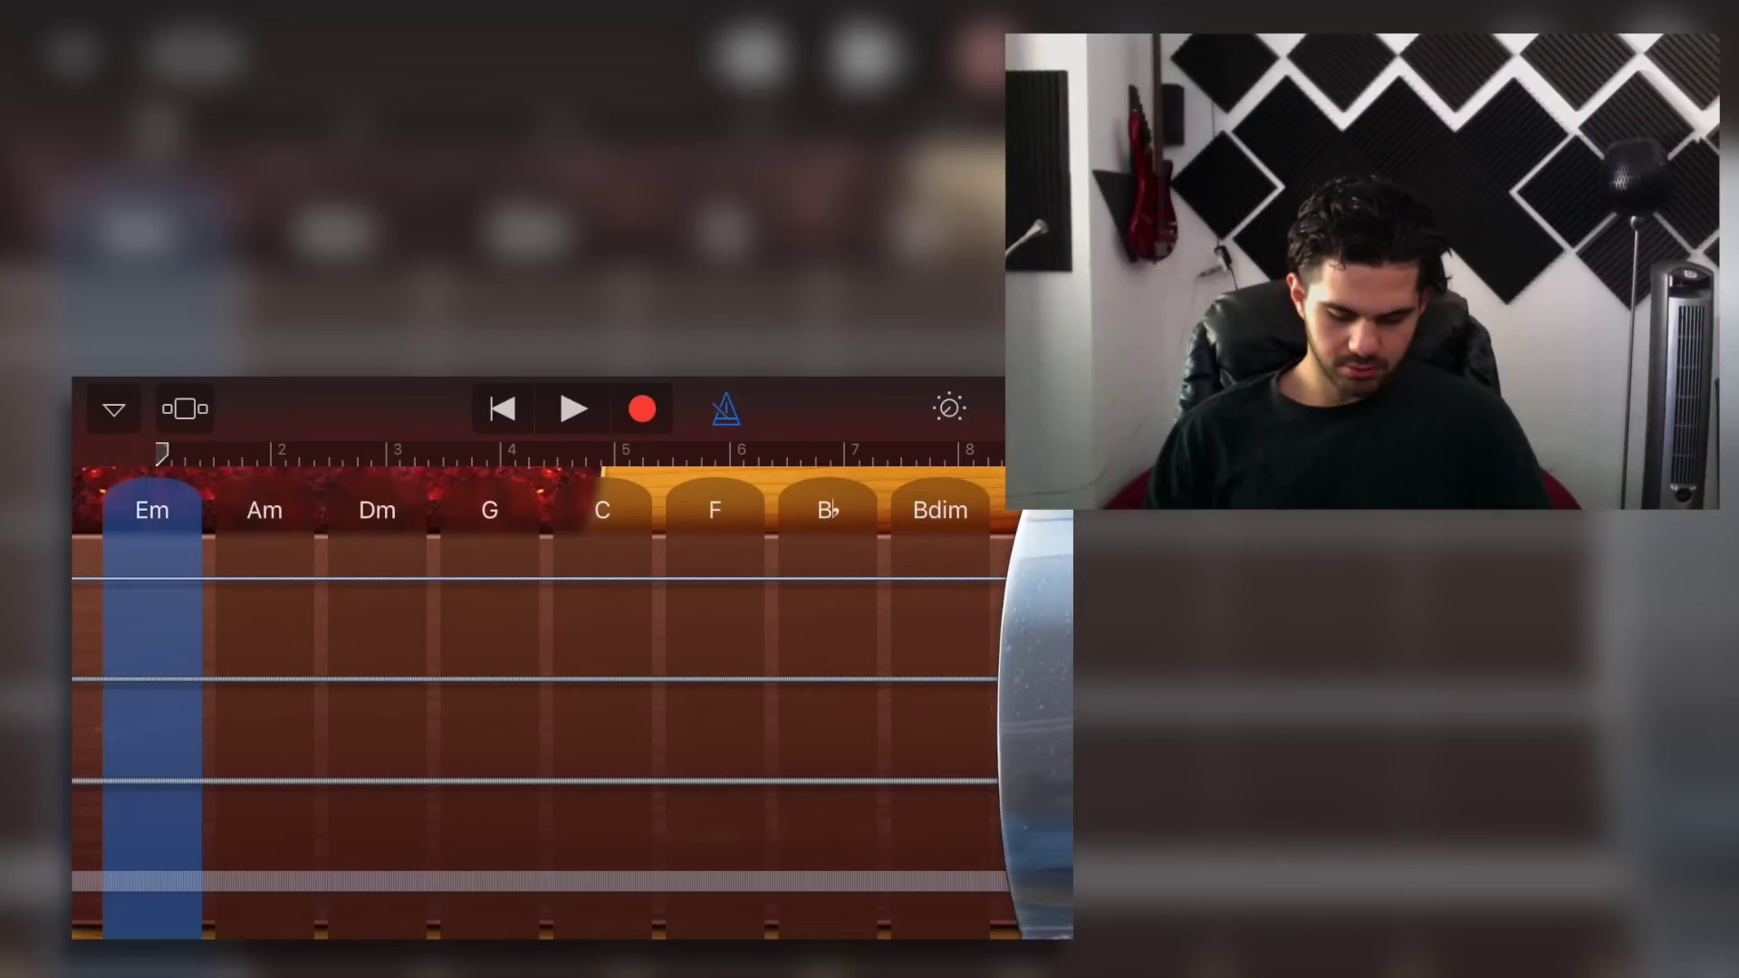
- Record a bass pass alternating C, Am and B♭ chord strips, then view all tracks
{"action": "left_click", "coordinate": [642, 408]}
{"action": "left_click", "coordinate": [602, 734]}
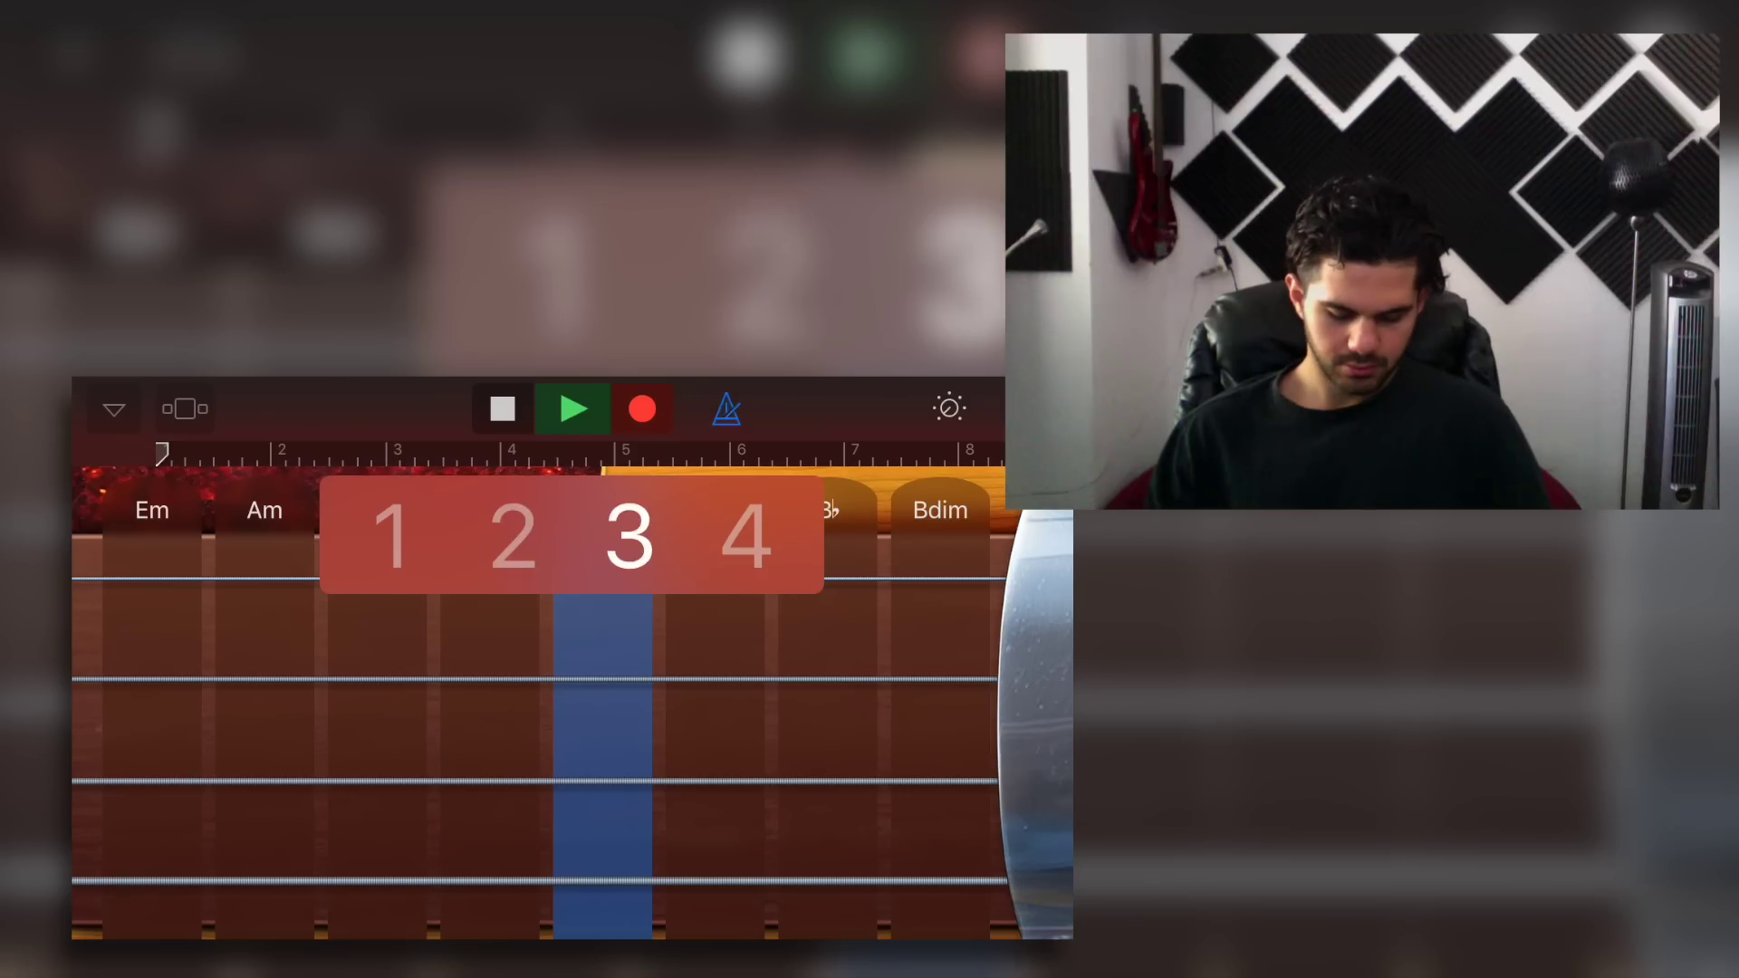
{"action": "left_click", "coordinate": [264, 881]}
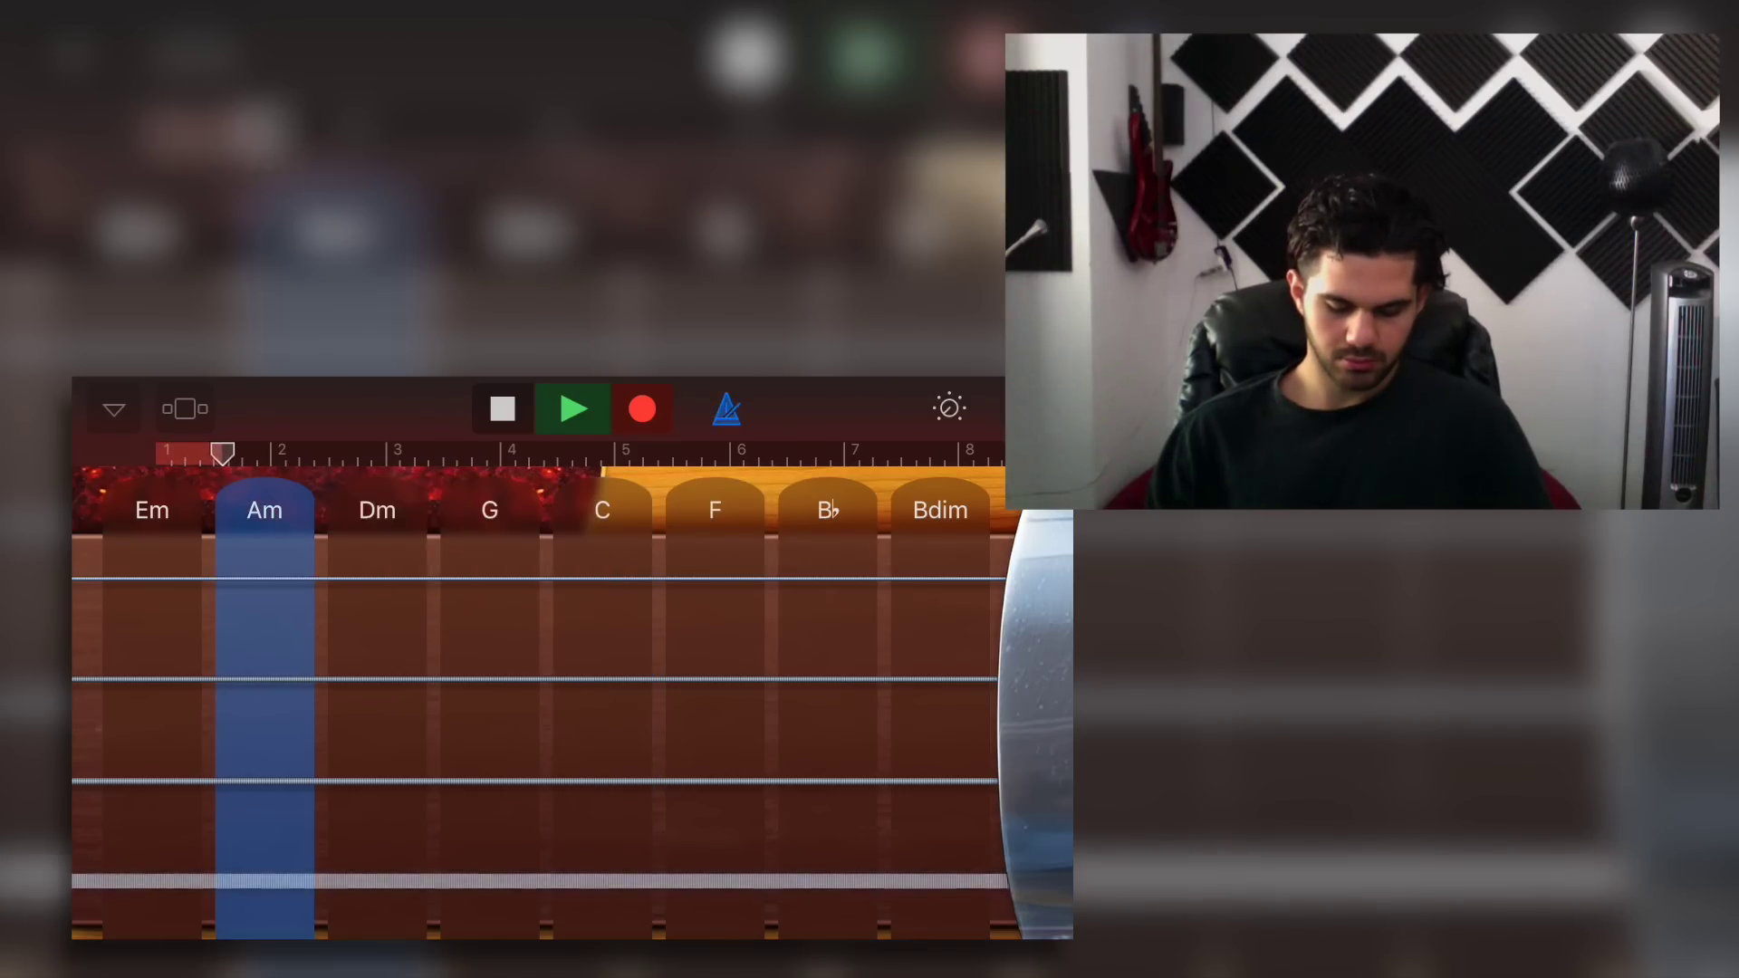
{"action": "left_click", "coordinate": [827, 782]}
{"action": "left_click", "coordinate": [602, 734]}
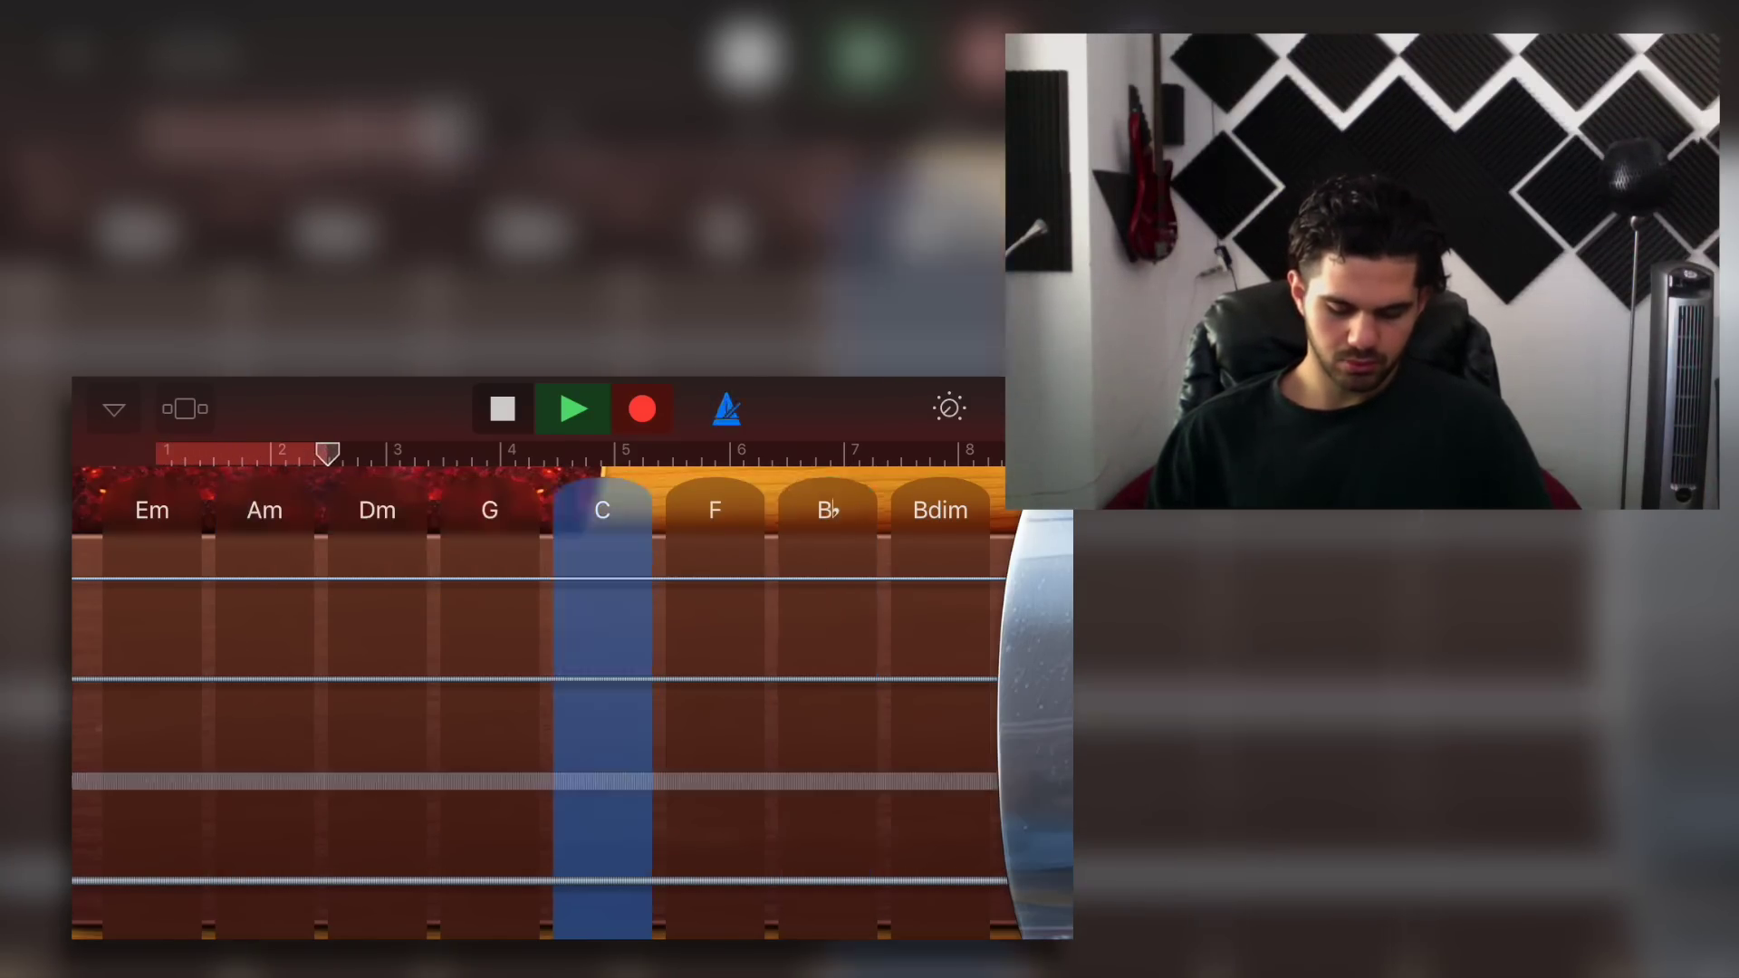
{"action": "left_click", "coordinate": [265, 880]}
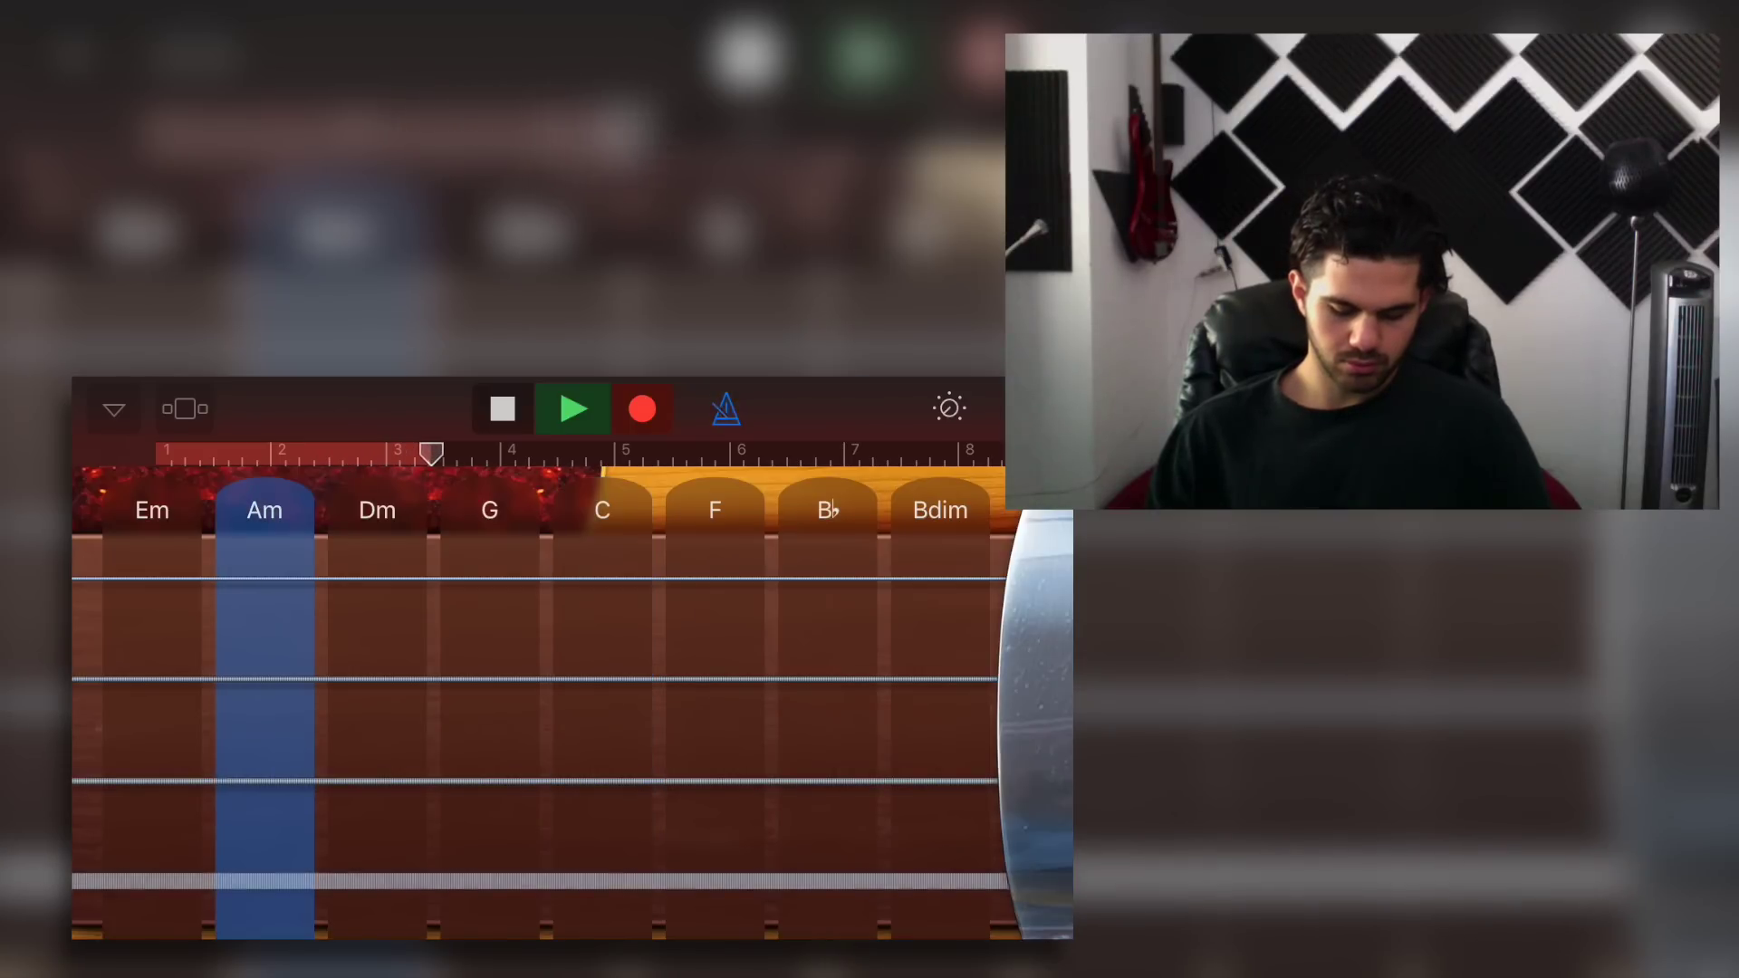
{"action": "left_click", "coordinate": [828, 781]}
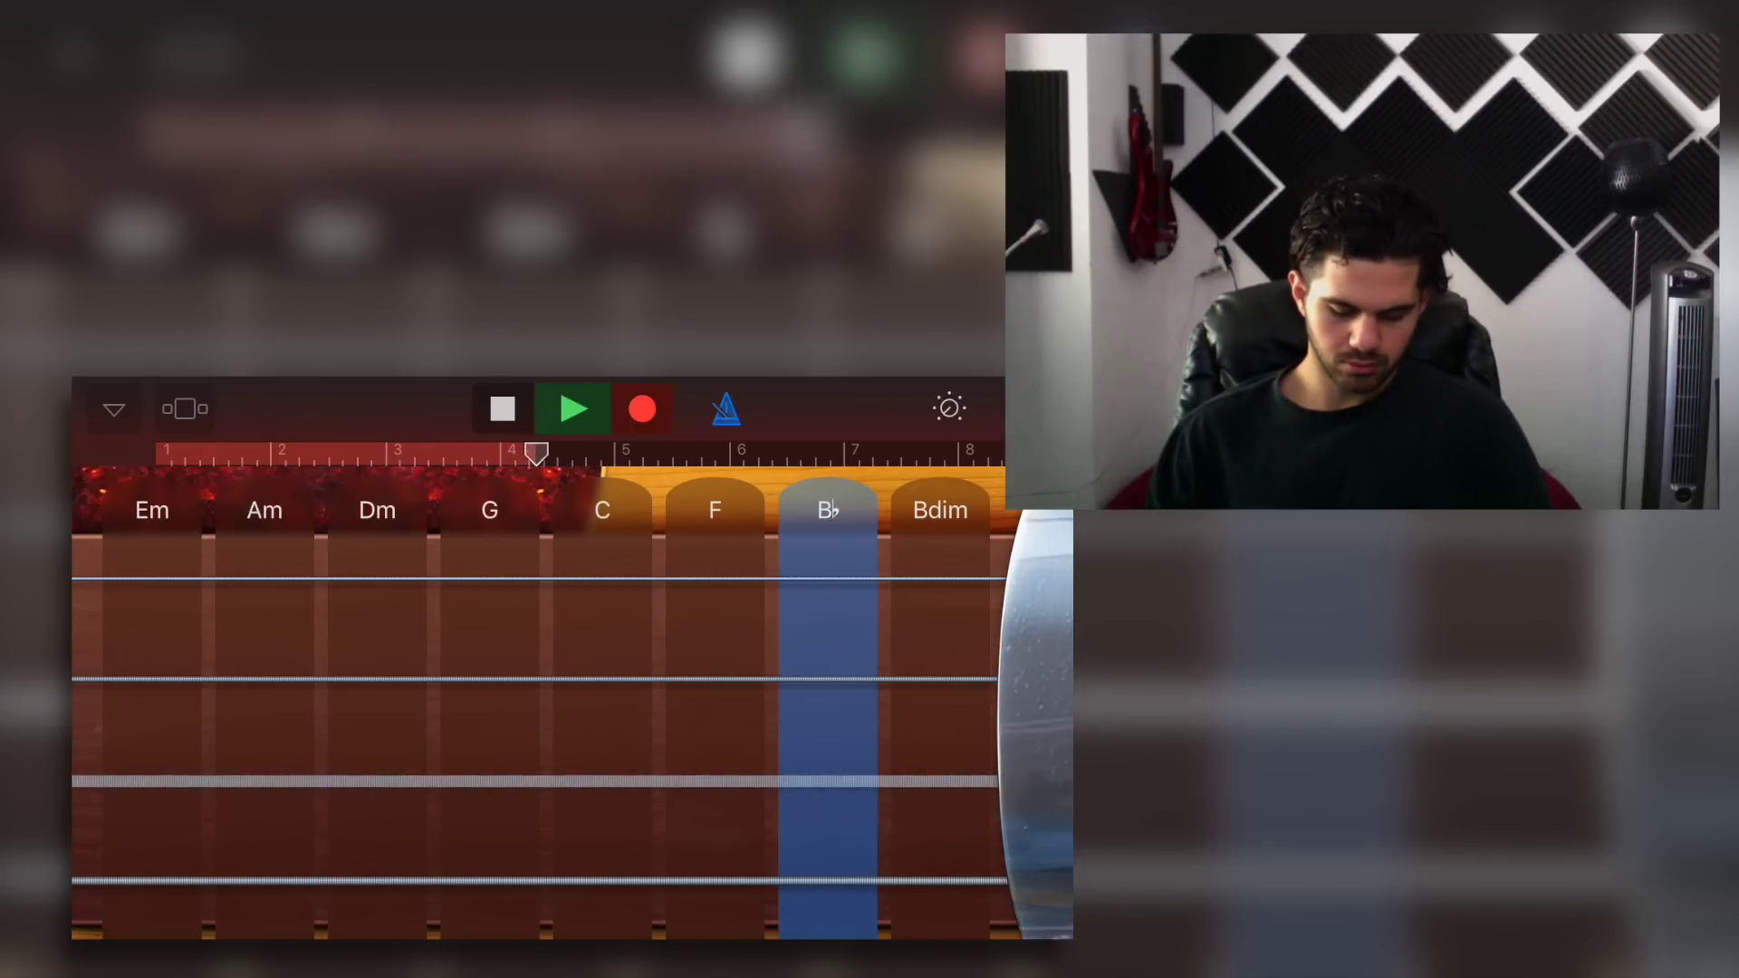
{"action": "left_click", "coordinate": [603, 881]}
{"action": "left_click", "coordinate": [184, 409]}
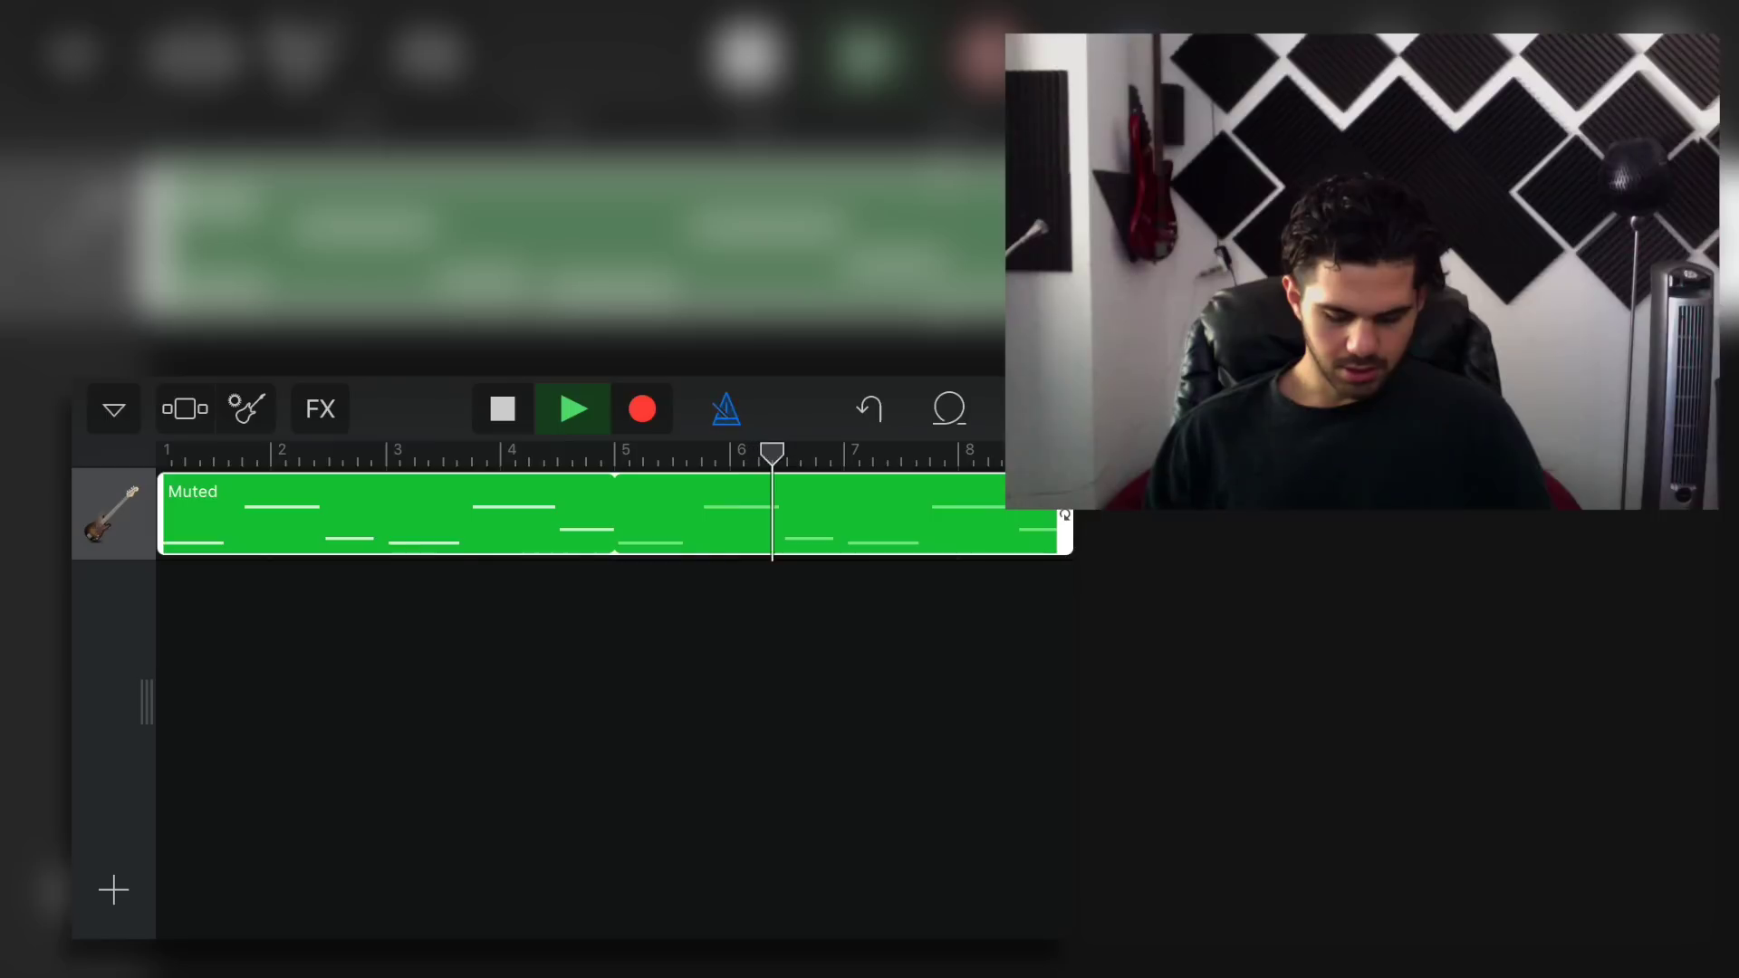
{"action": "left_click", "coordinate": [112, 890]}
- Add a Drums track and load the Hip Hop Drum Machine kit from More Sounds
{"action": "left_click_drag", "start_coordinate": [903, 836], "coordinate": [800, 838]}
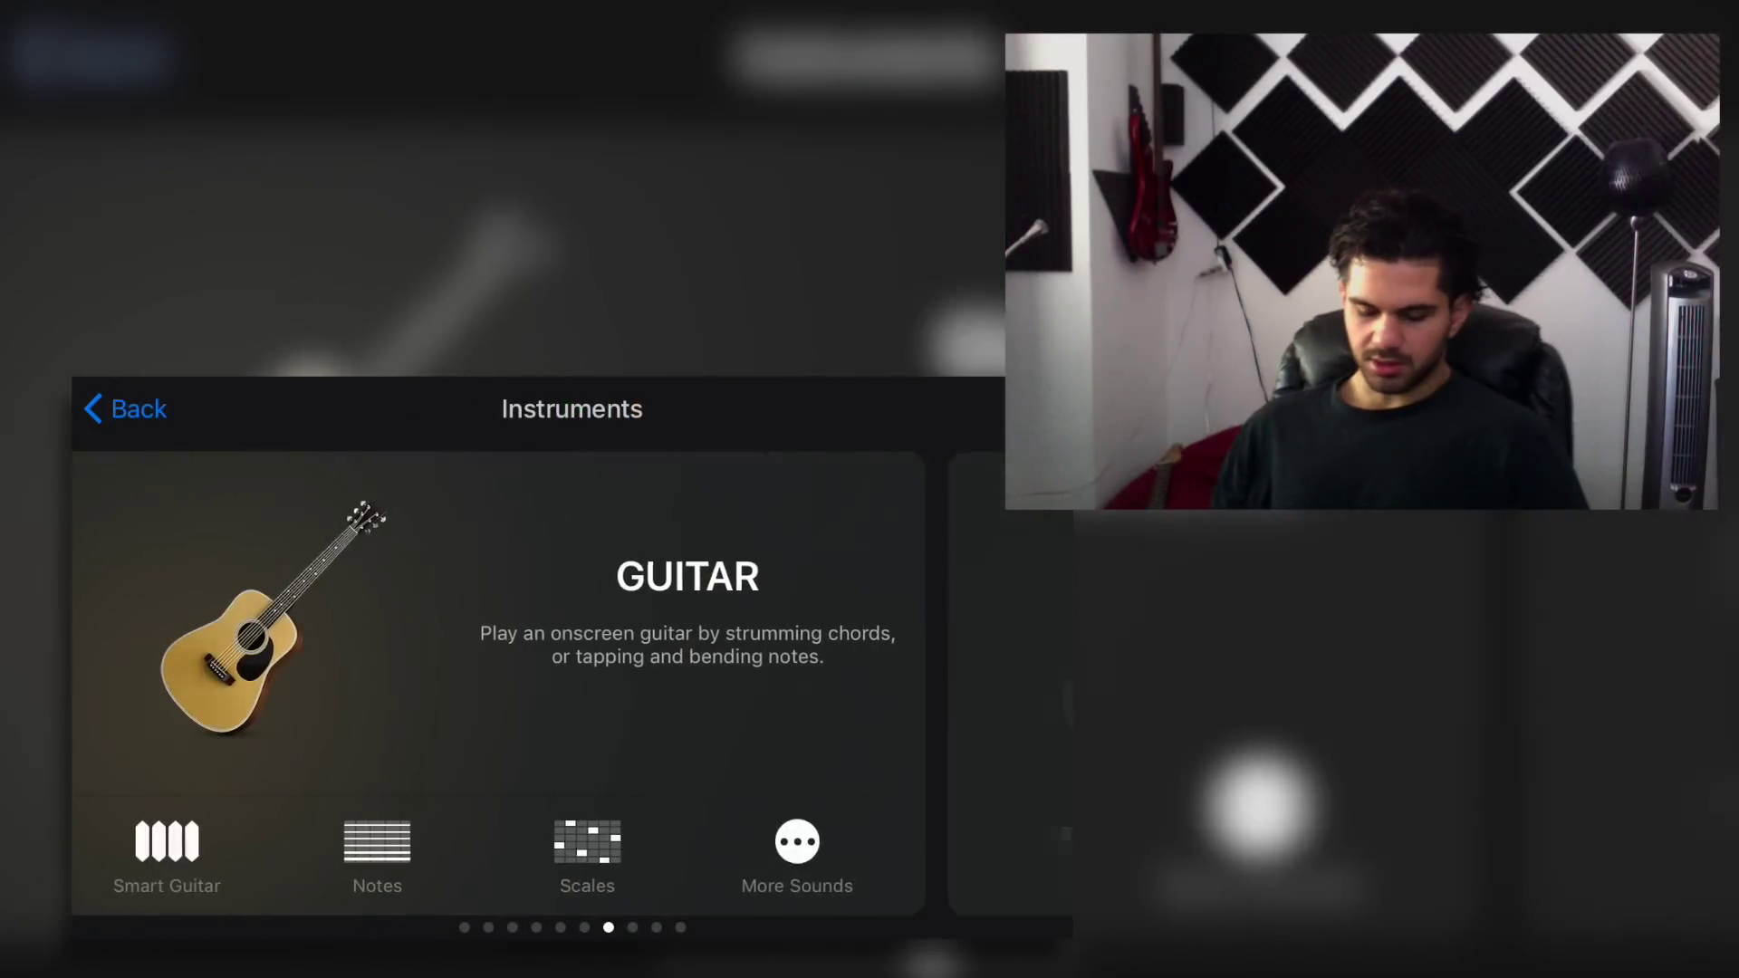
{"action": "left_click_drag", "start_coordinate": [816, 681], "coordinate": [408, 681]}
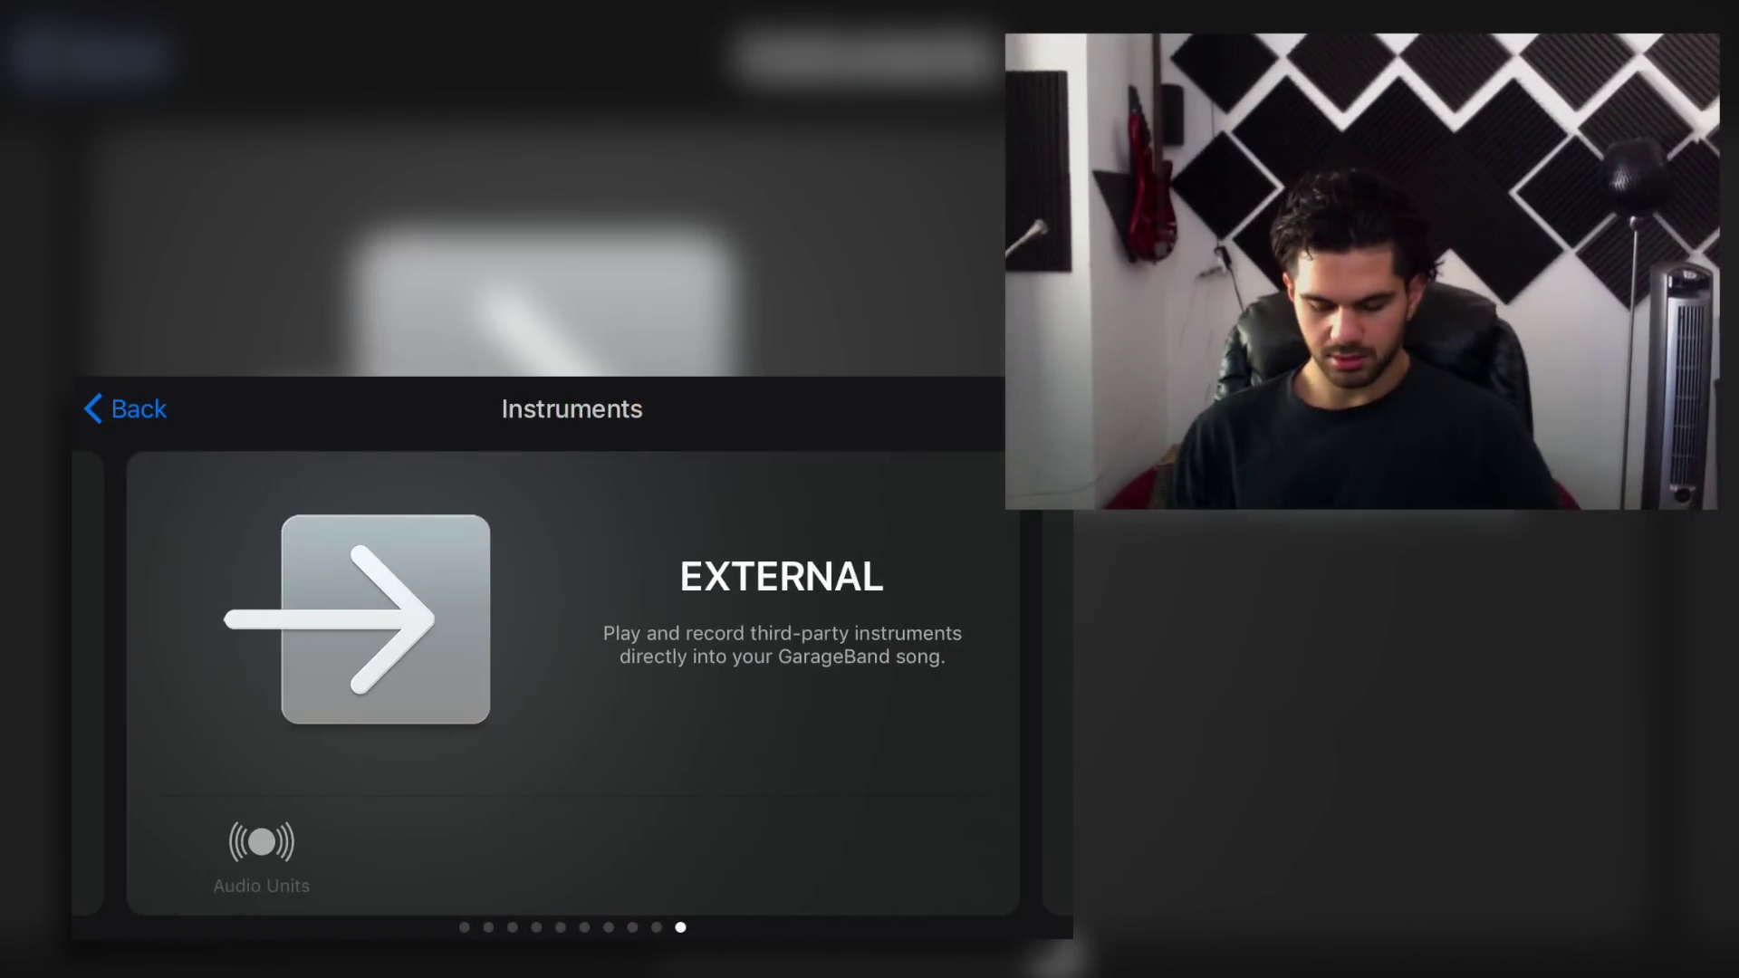
{"action": "left_click_drag", "start_coordinate": [680, 927], "coordinate": [464, 928]}
{"action": "mouse_move", "coordinate": [747, 679]}
{"action": "left_mouse_down"}
{"action": "mouse_move", "coordinate": [341, 680]}
{"action": "mouse_move", "coordinate": [748, 680]}
{"action": "left_mouse_up"}
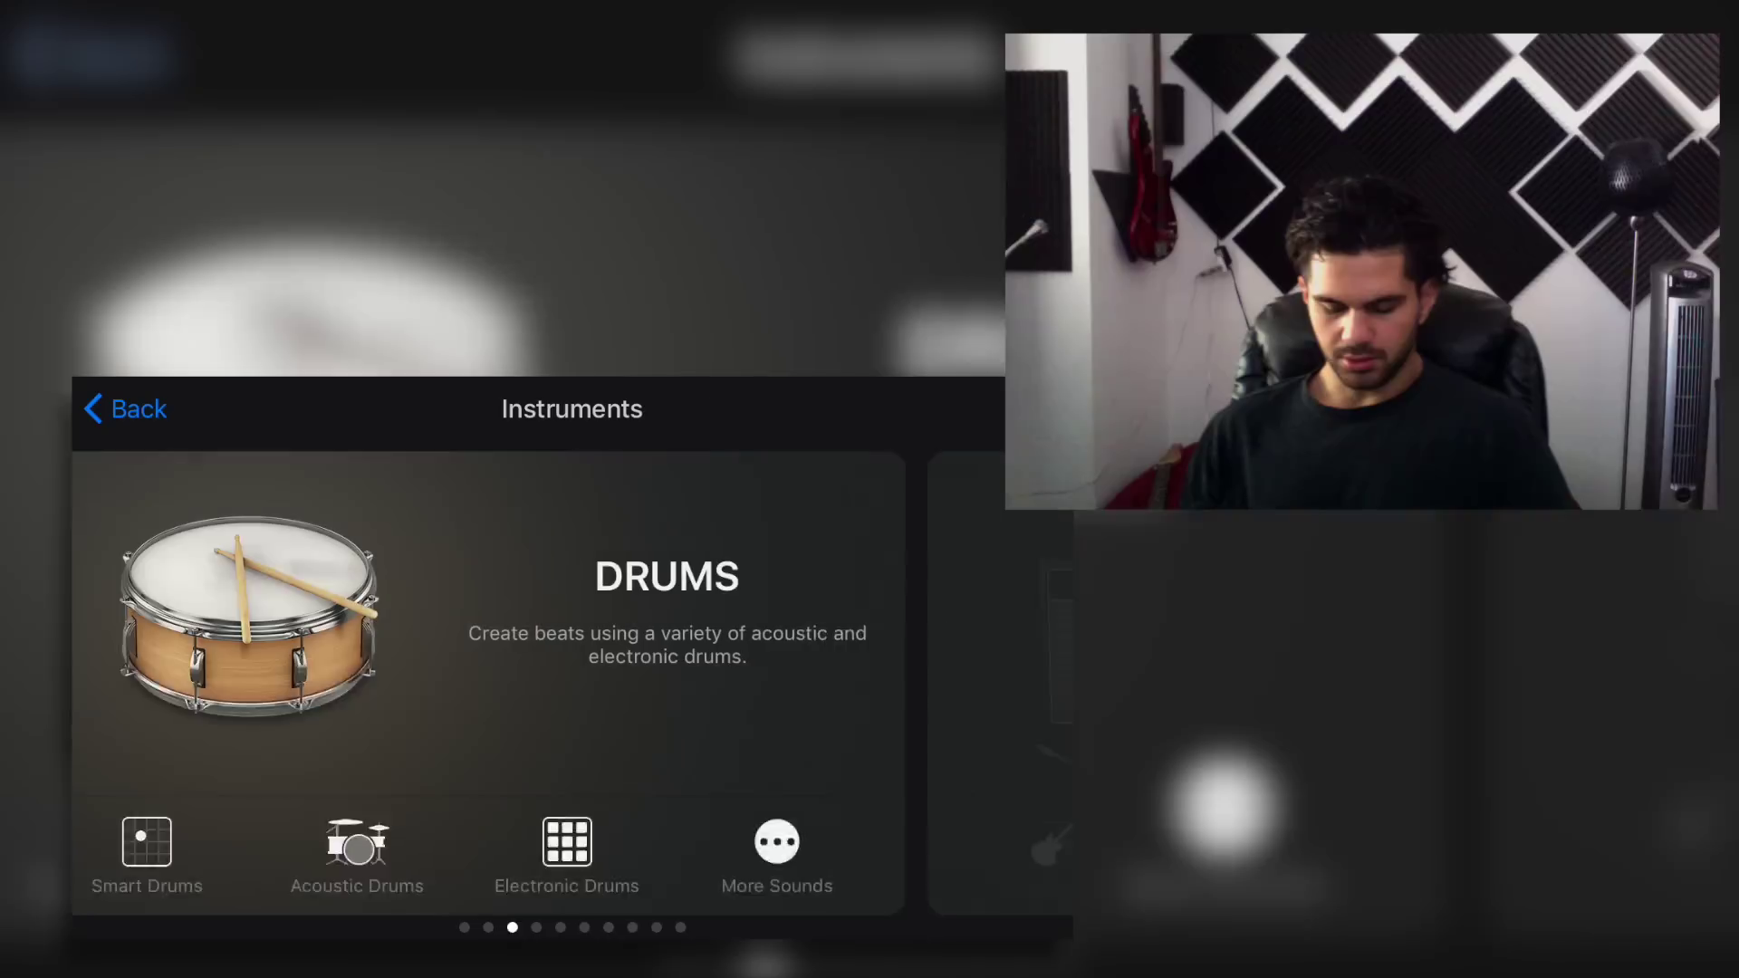
{"action": "left_click", "coordinate": [778, 850]}
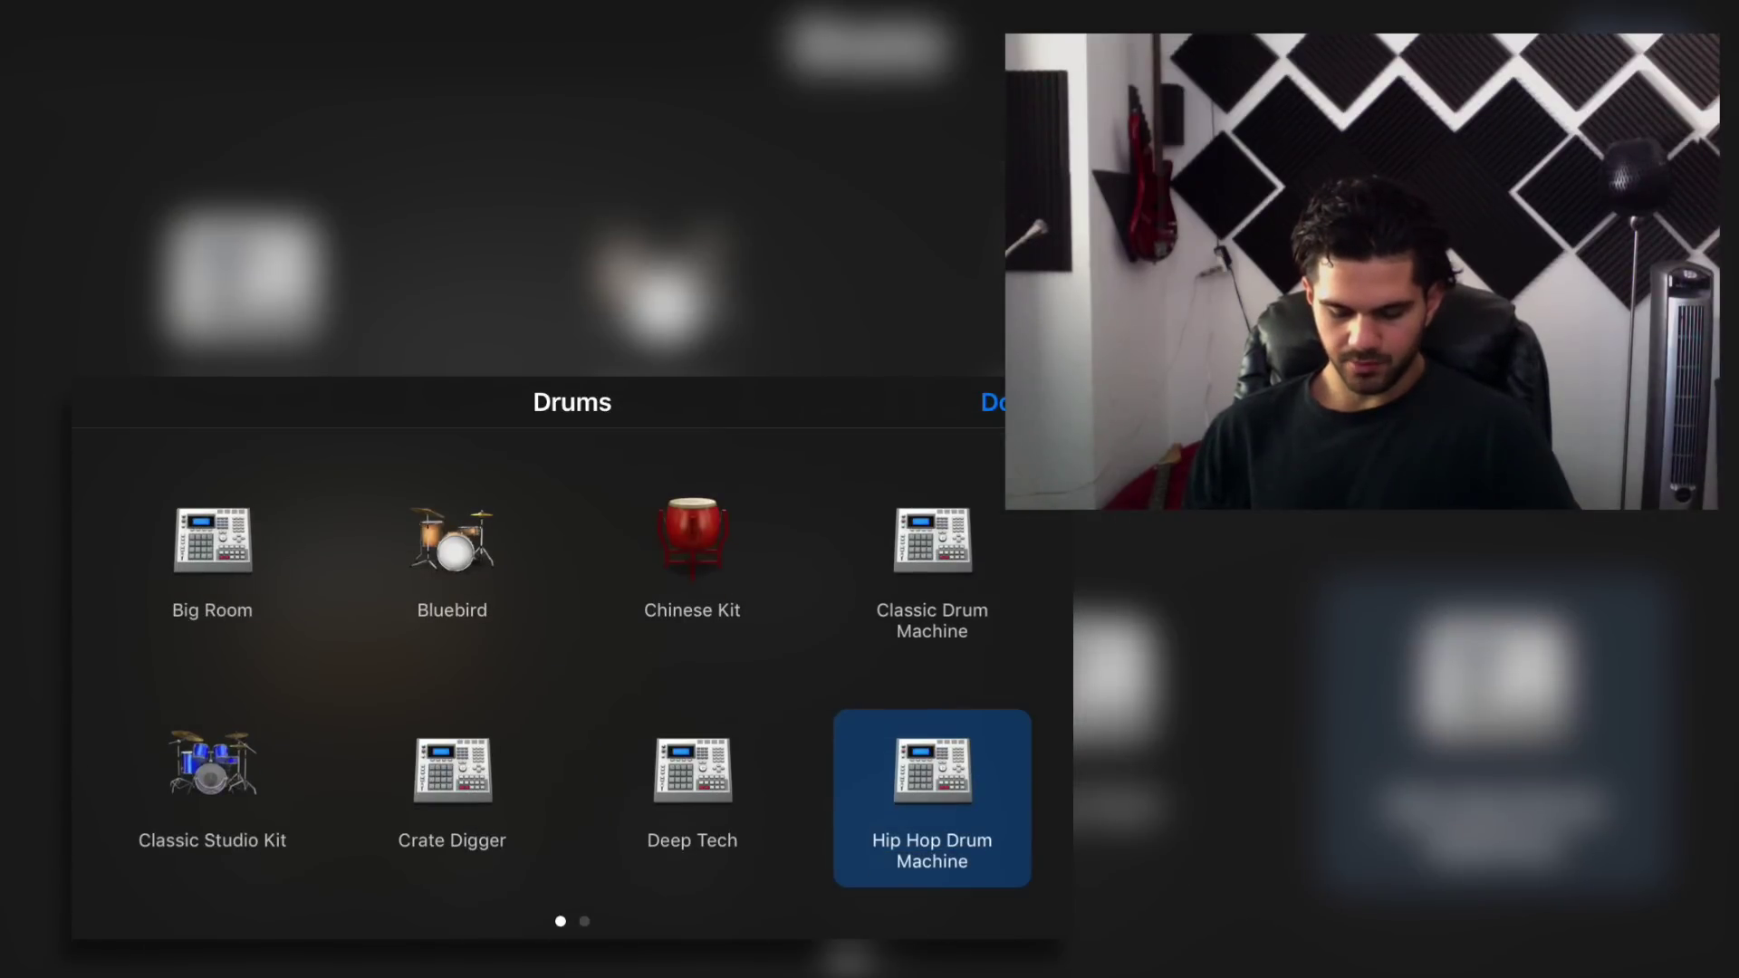
{"action": "left_click", "coordinate": [932, 798]}
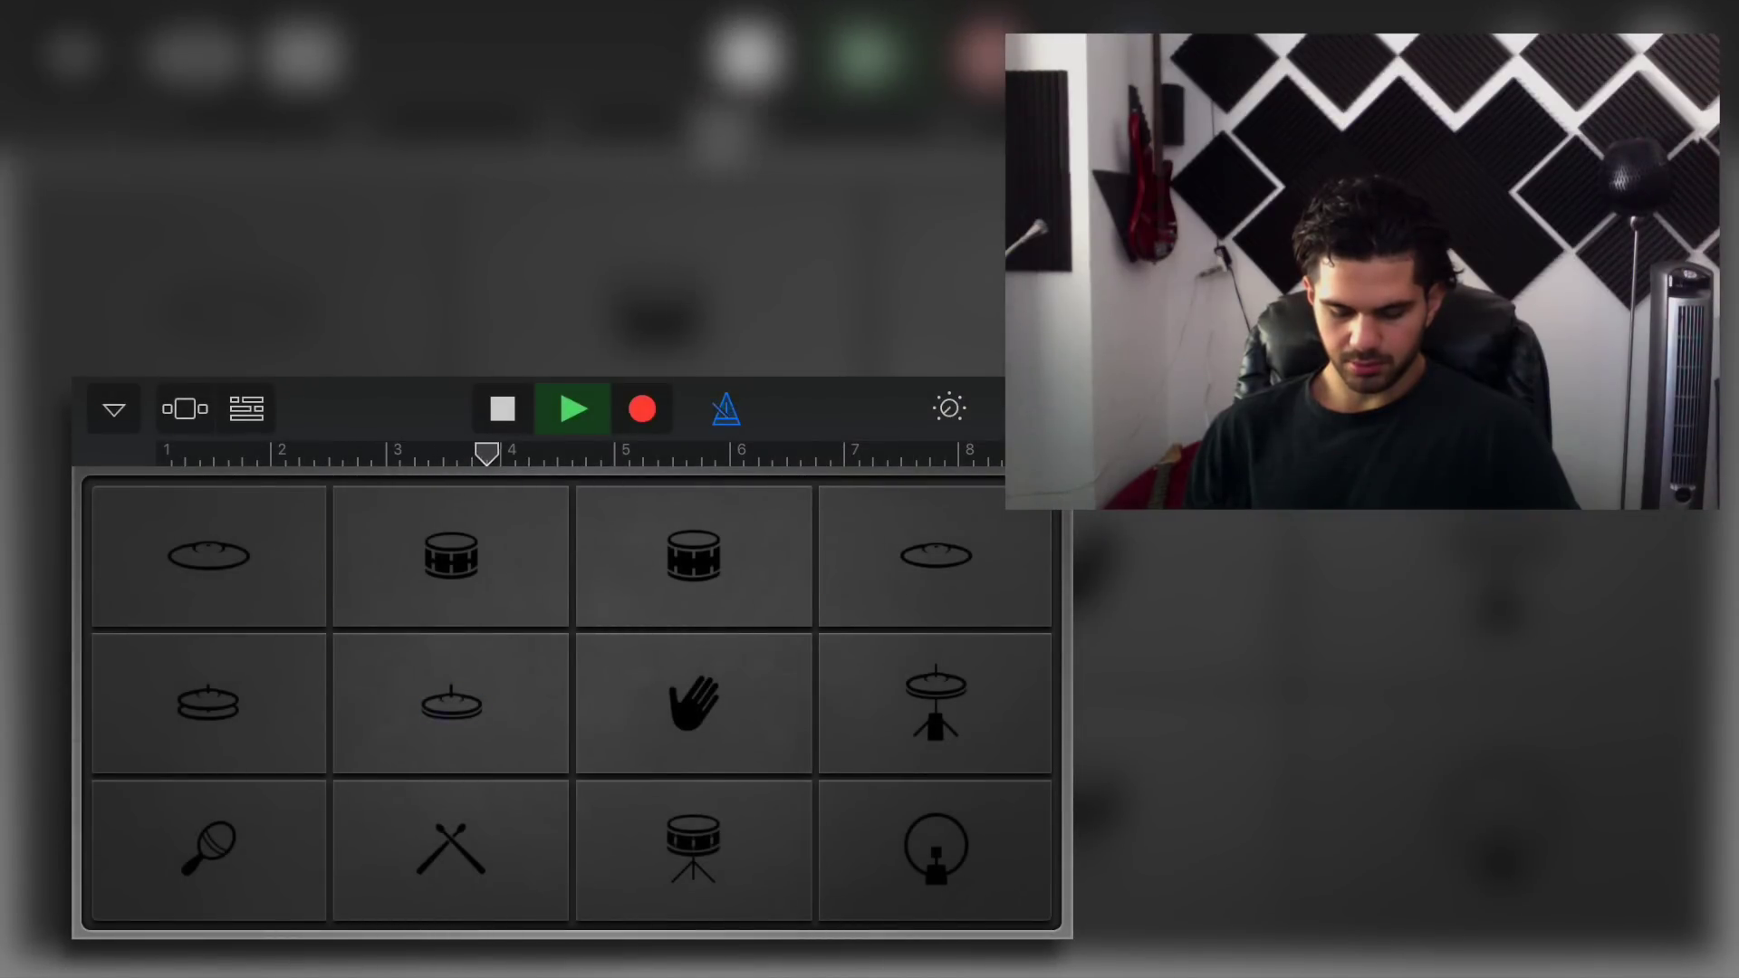
- Record a one-bar hi-hat pattern and loop the drum region across eight bars
{"action": "left_click", "coordinate": [641, 409]}
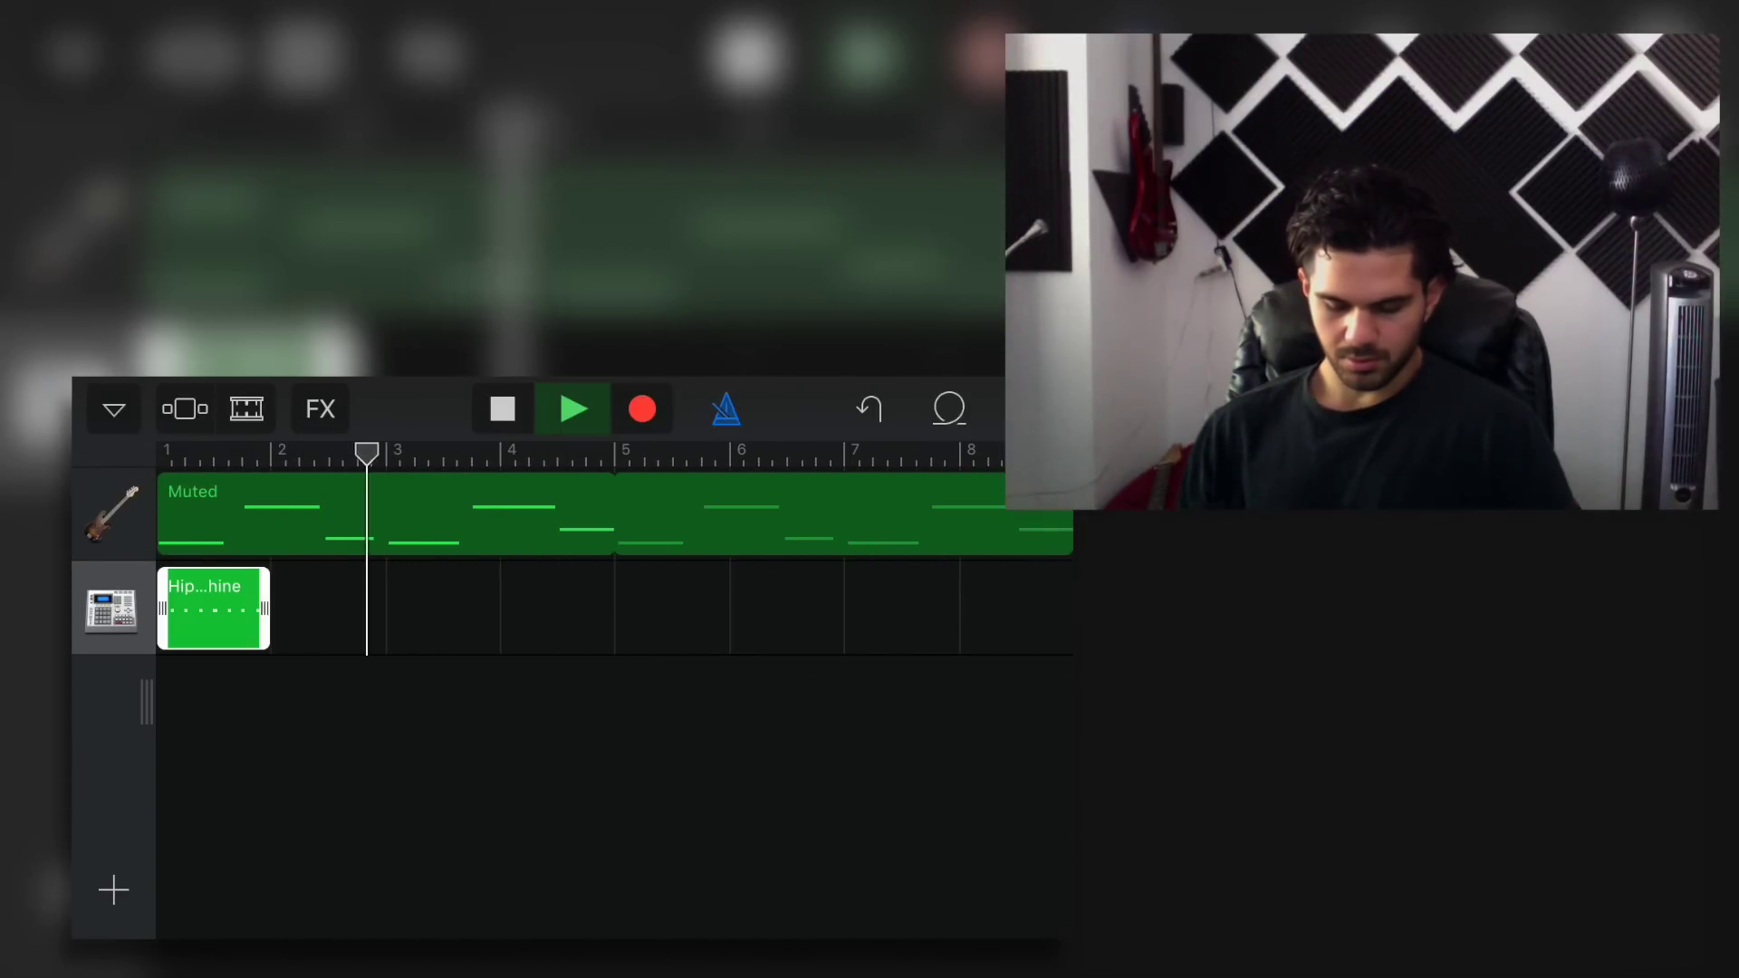
{"action": "left_click", "coordinate": [214, 608]}
{"action": "left_click", "coordinate": [543, 513]}
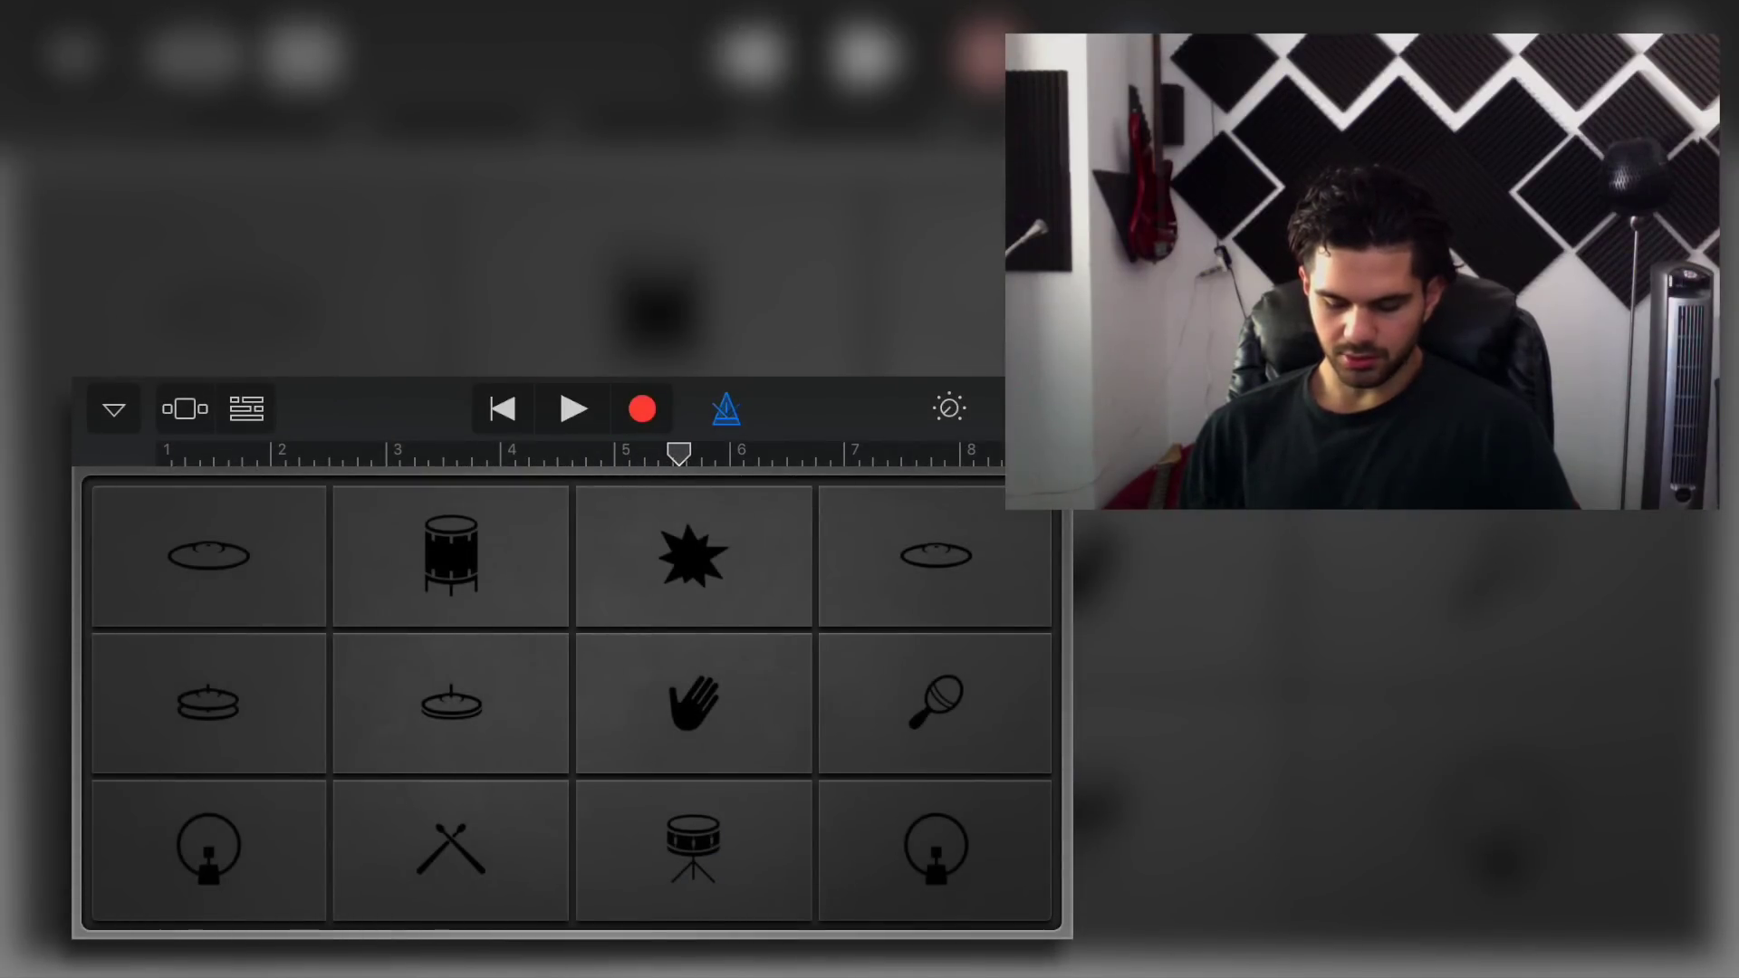
- Record a take with a hand-clap hit, then stop and return to the start
{"action": "left_click", "coordinate": [642, 408]}
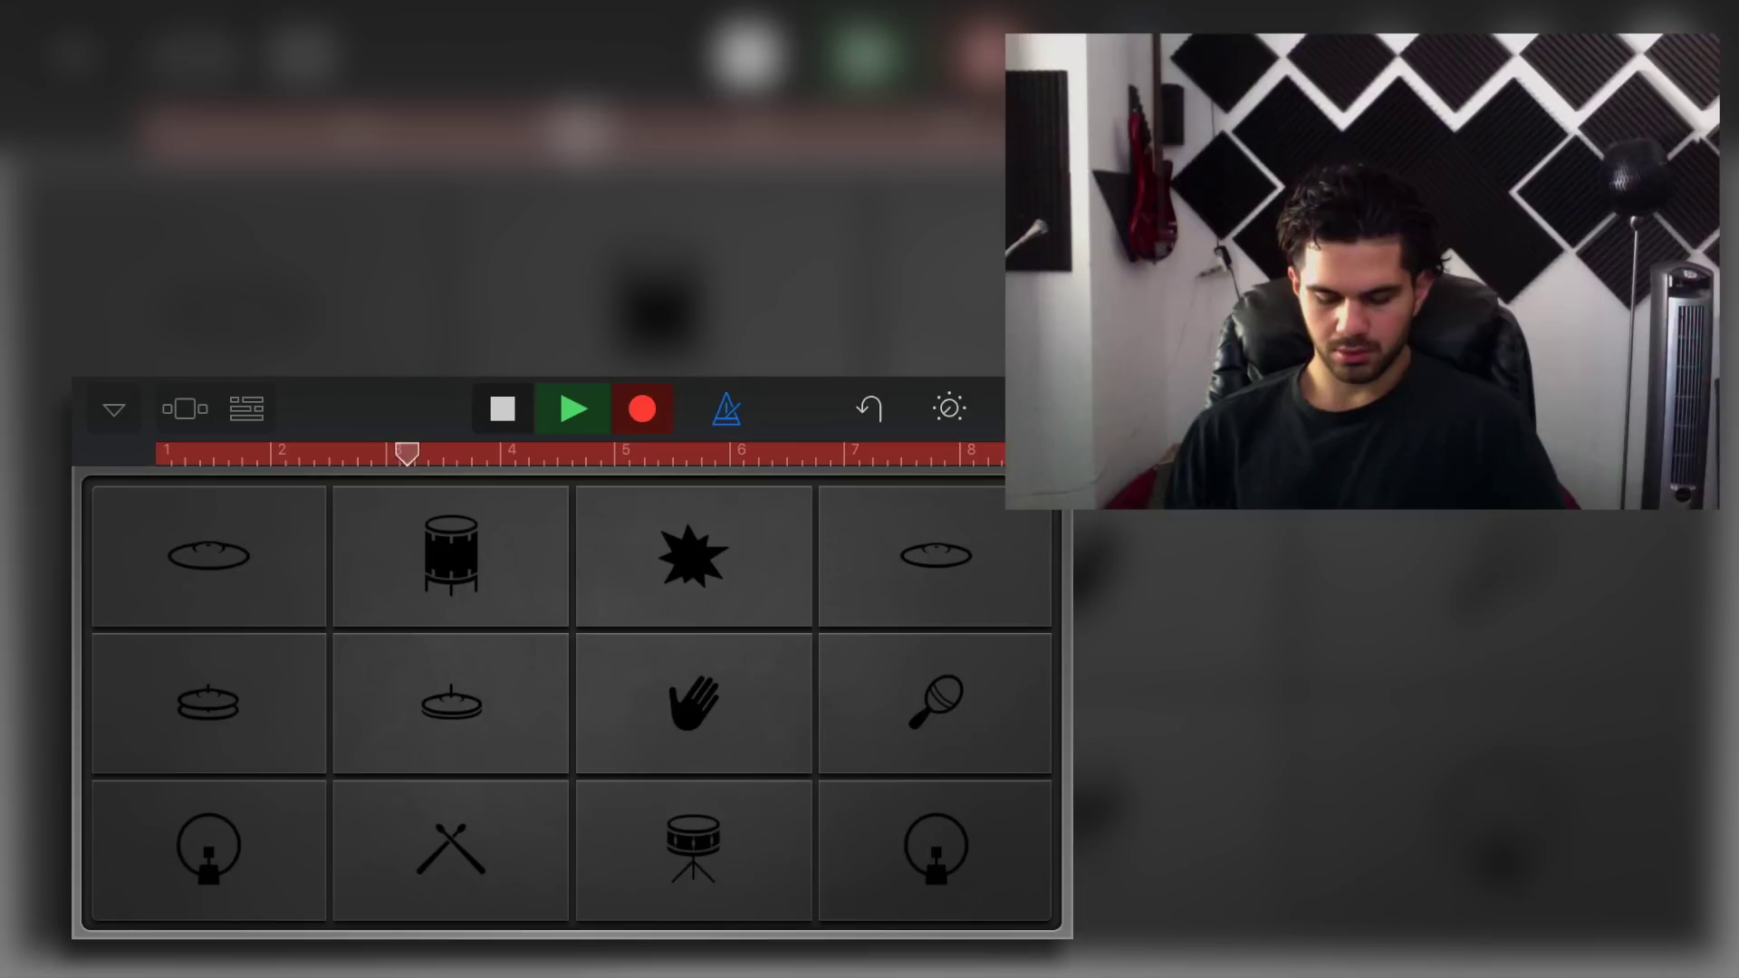
{"action": "left_click", "coordinate": [693, 702]}
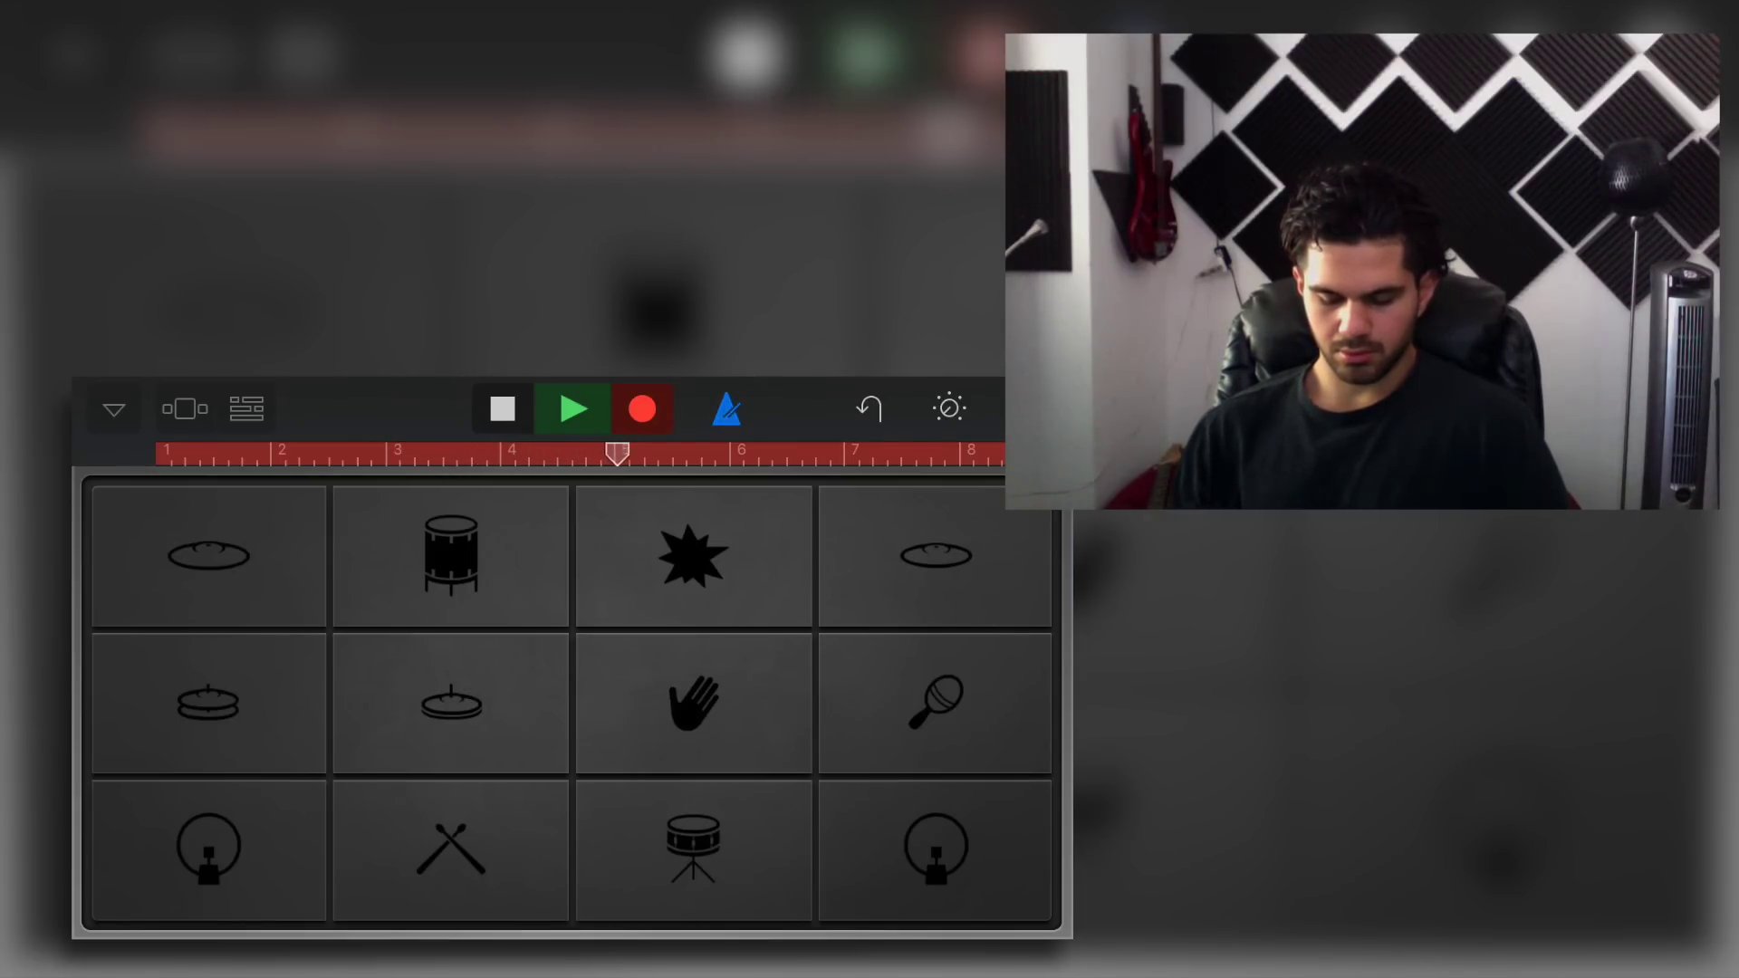
{"action": "left_click", "coordinate": [641, 408]}
{"action": "left_click", "coordinate": [503, 407]}
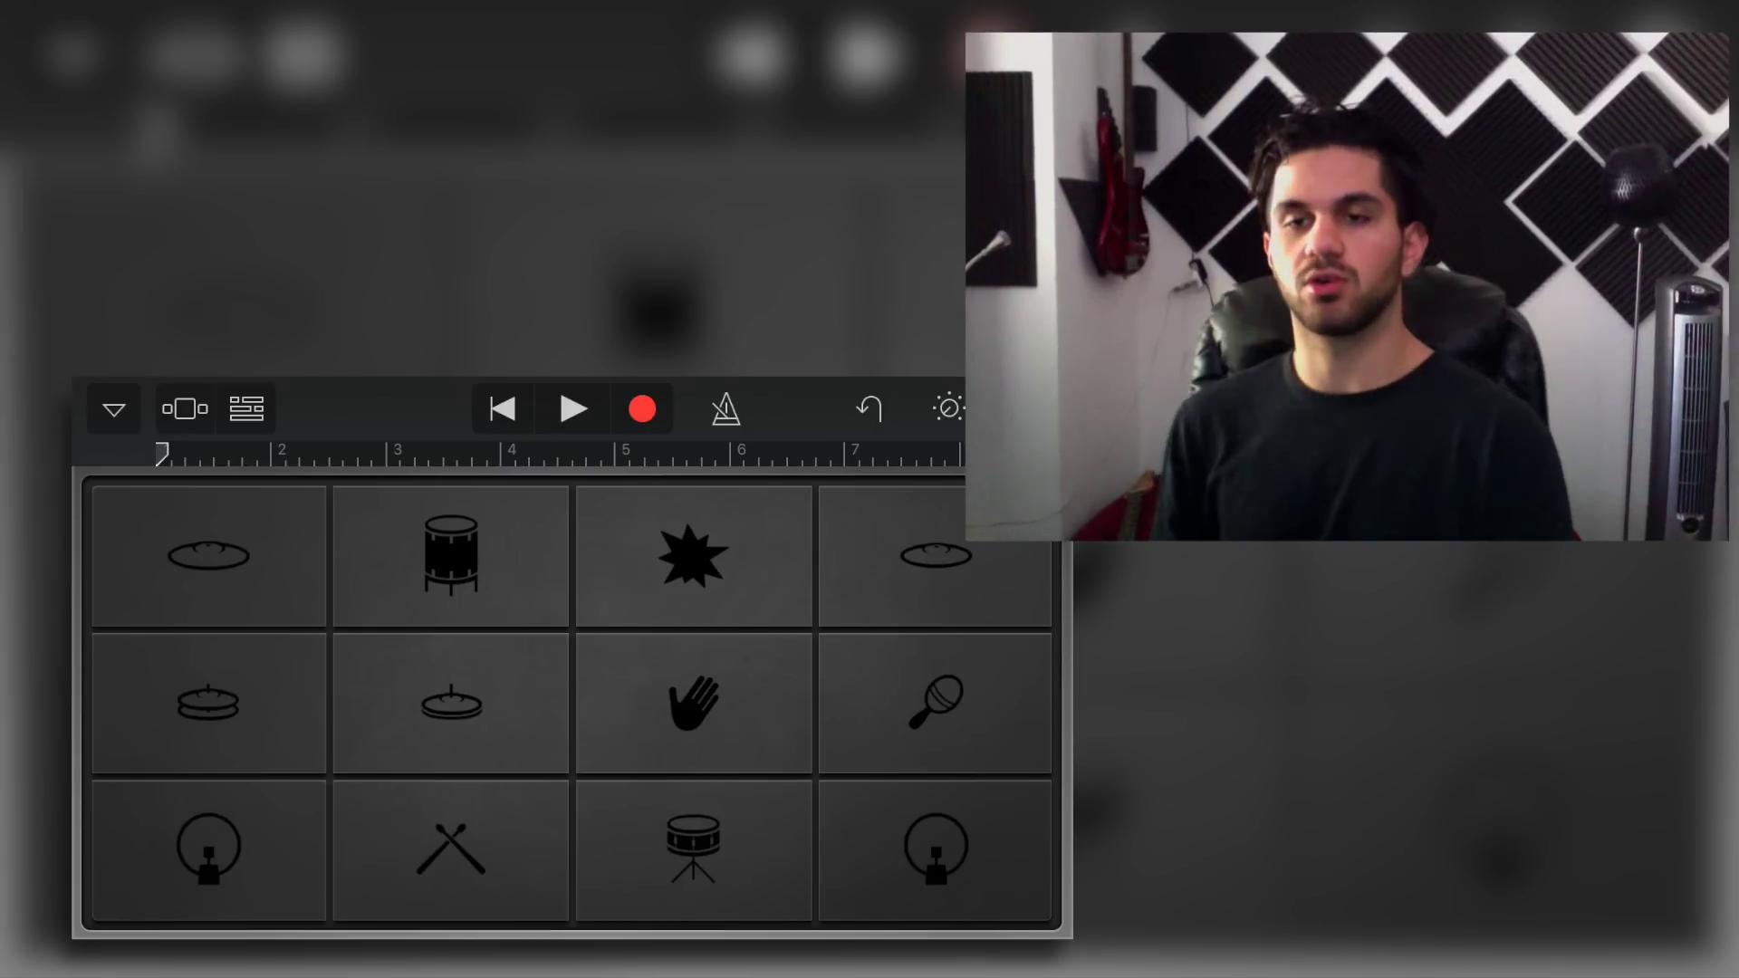
- Record three kick-drum hits through bar 4 and stop recording
{"action": "left_click", "coordinate": [641, 408]}
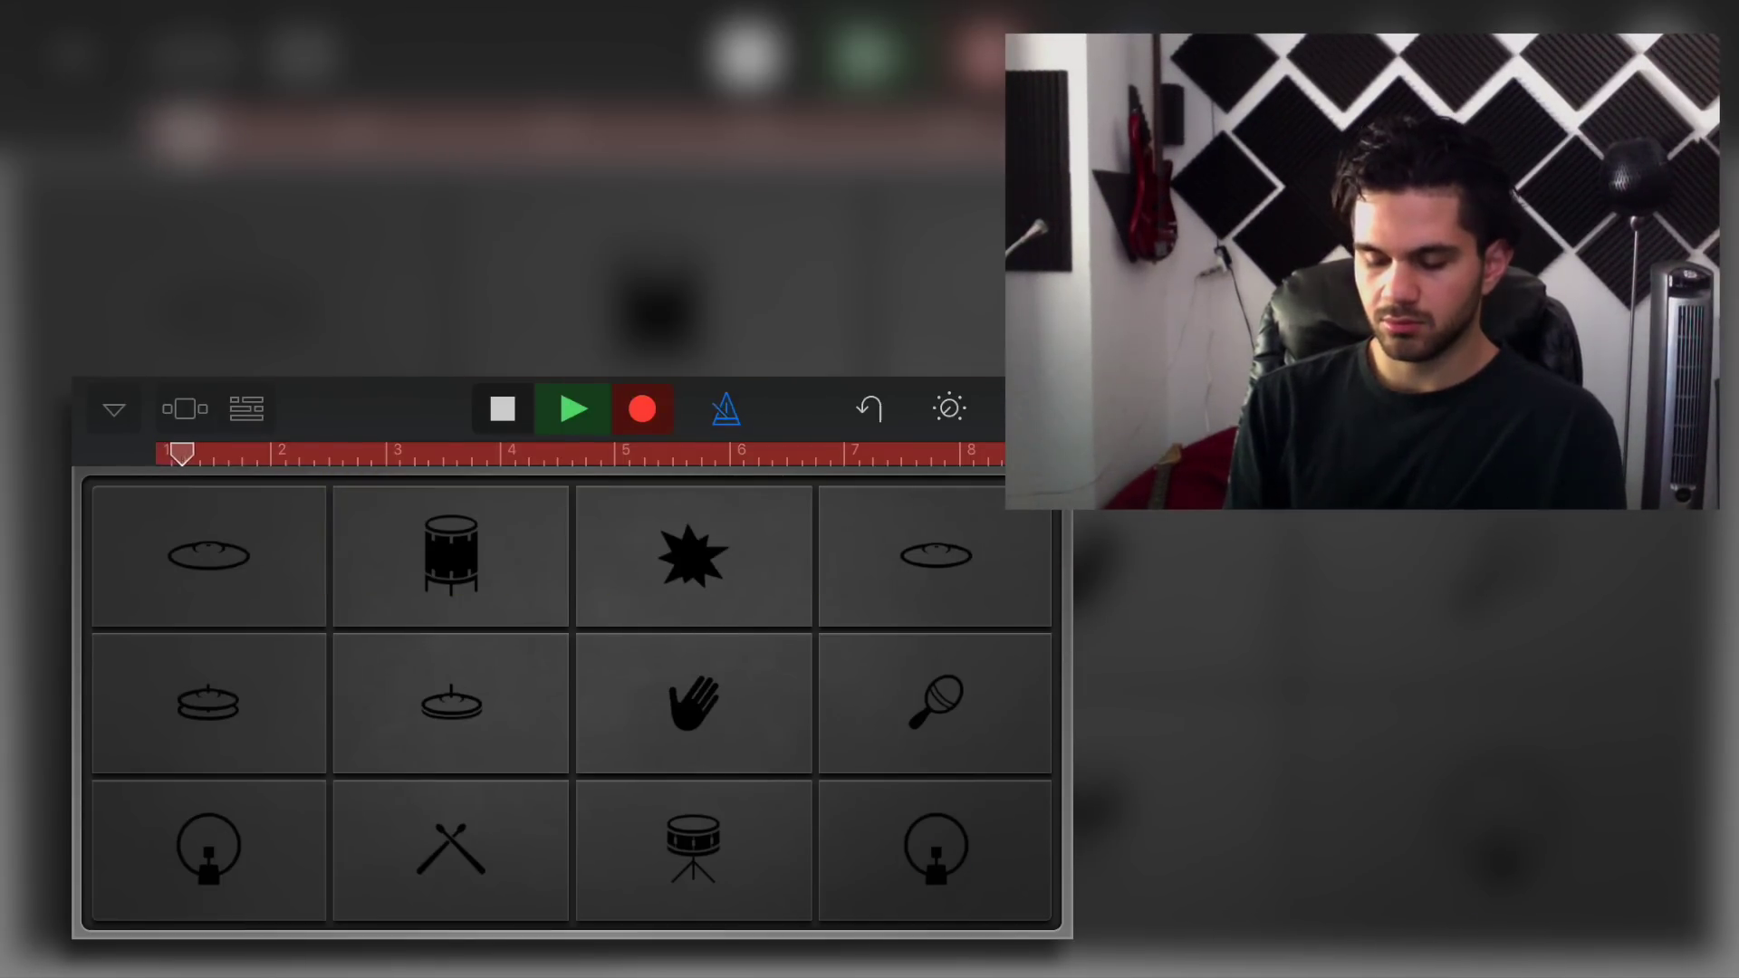
{"action": "left_click", "coordinate": [935, 849]}
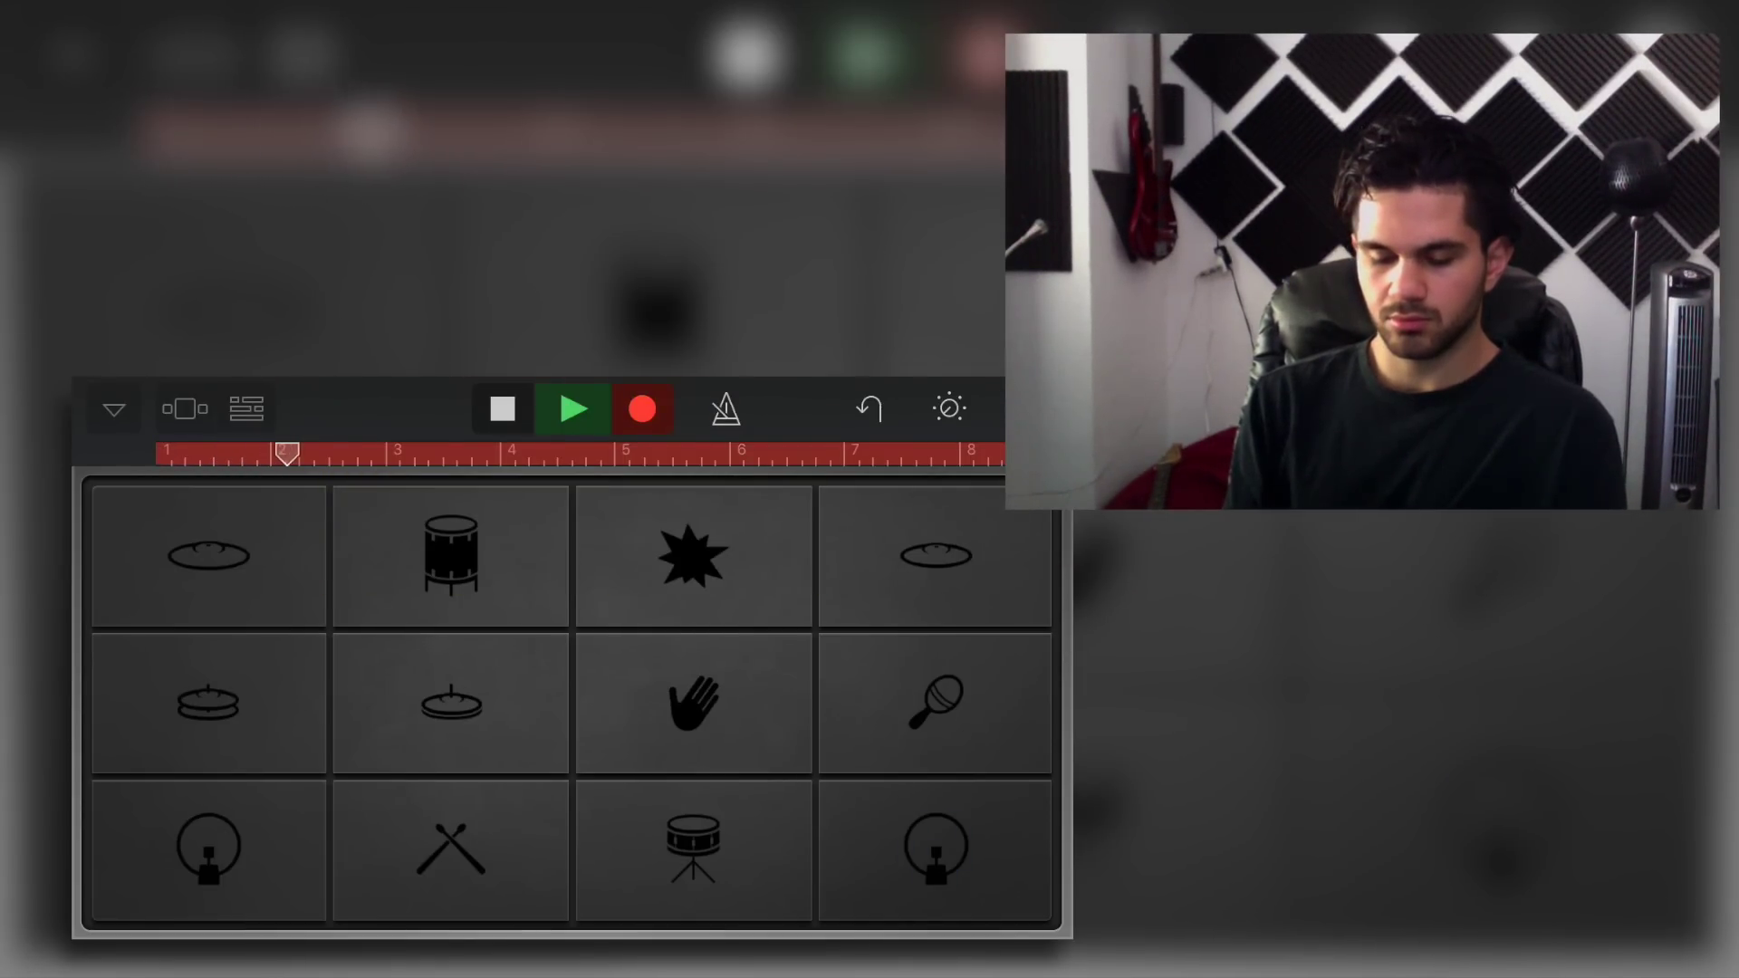
{"action": "left_click", "coordinate": [935, 848]}
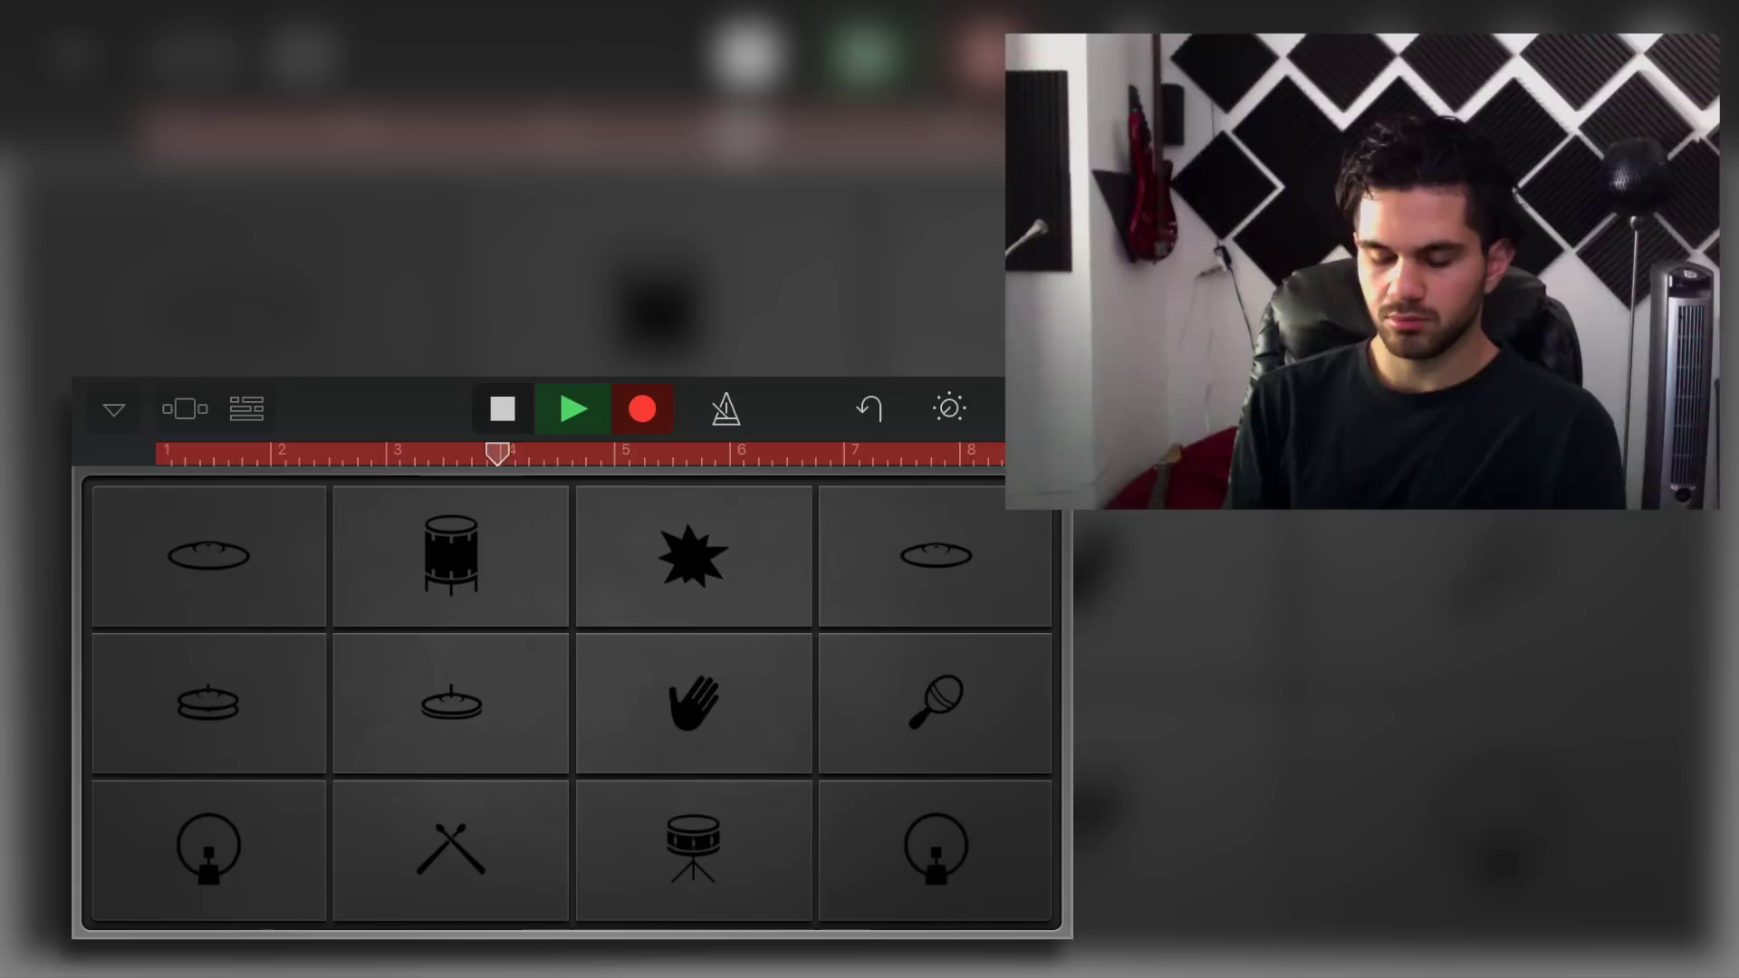
{"action": "left_click", "coordinate": [936, 849]}
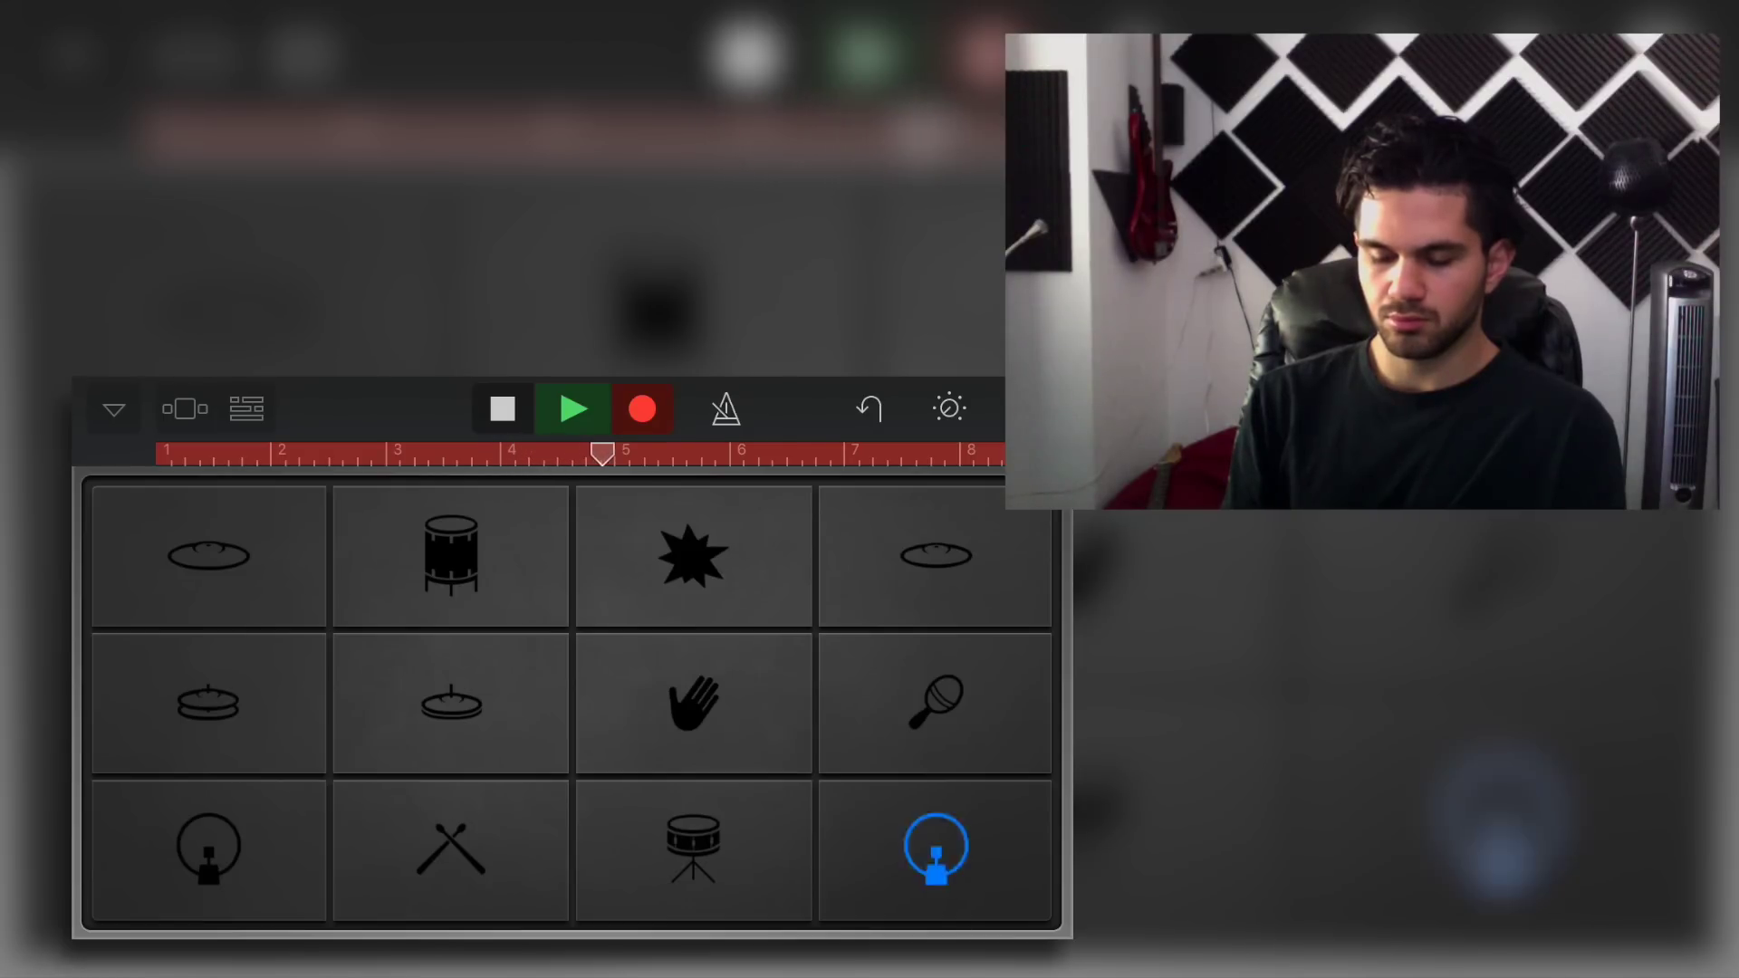
{"action": "left_click", "coordinate": [502, 410]}
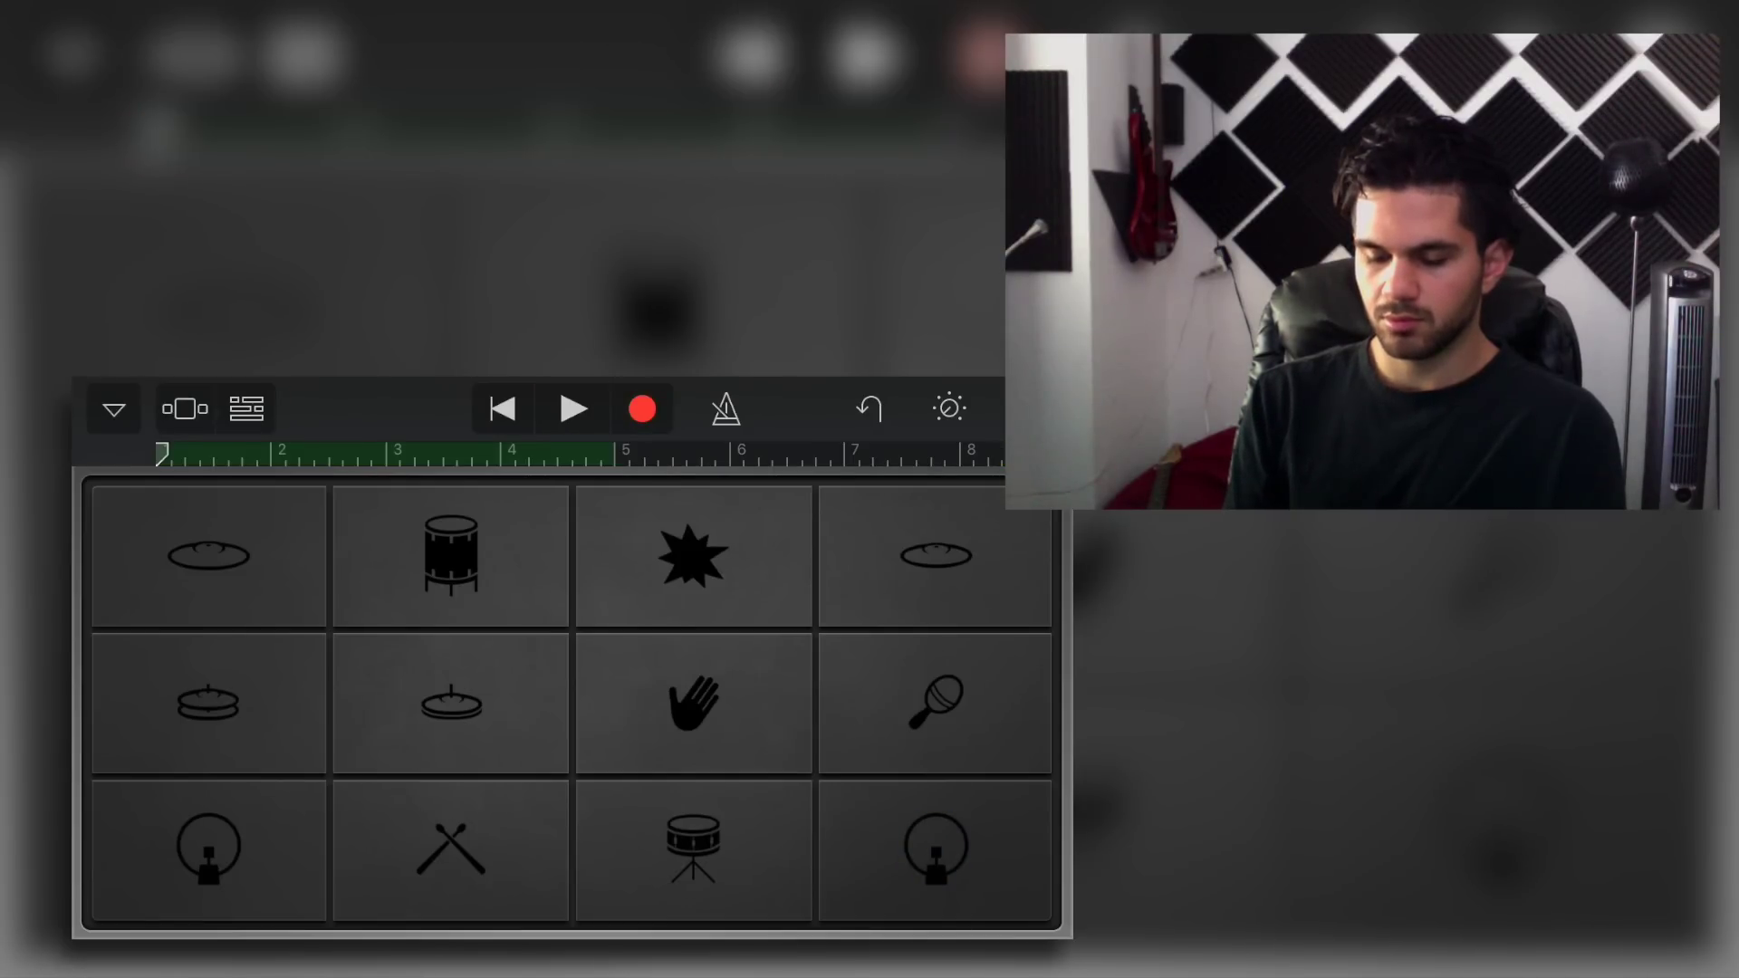
- Loop the Big Room region out to bar 8 and play the song from the start
{"action": "left_click", "coordinate": [245, 410]}
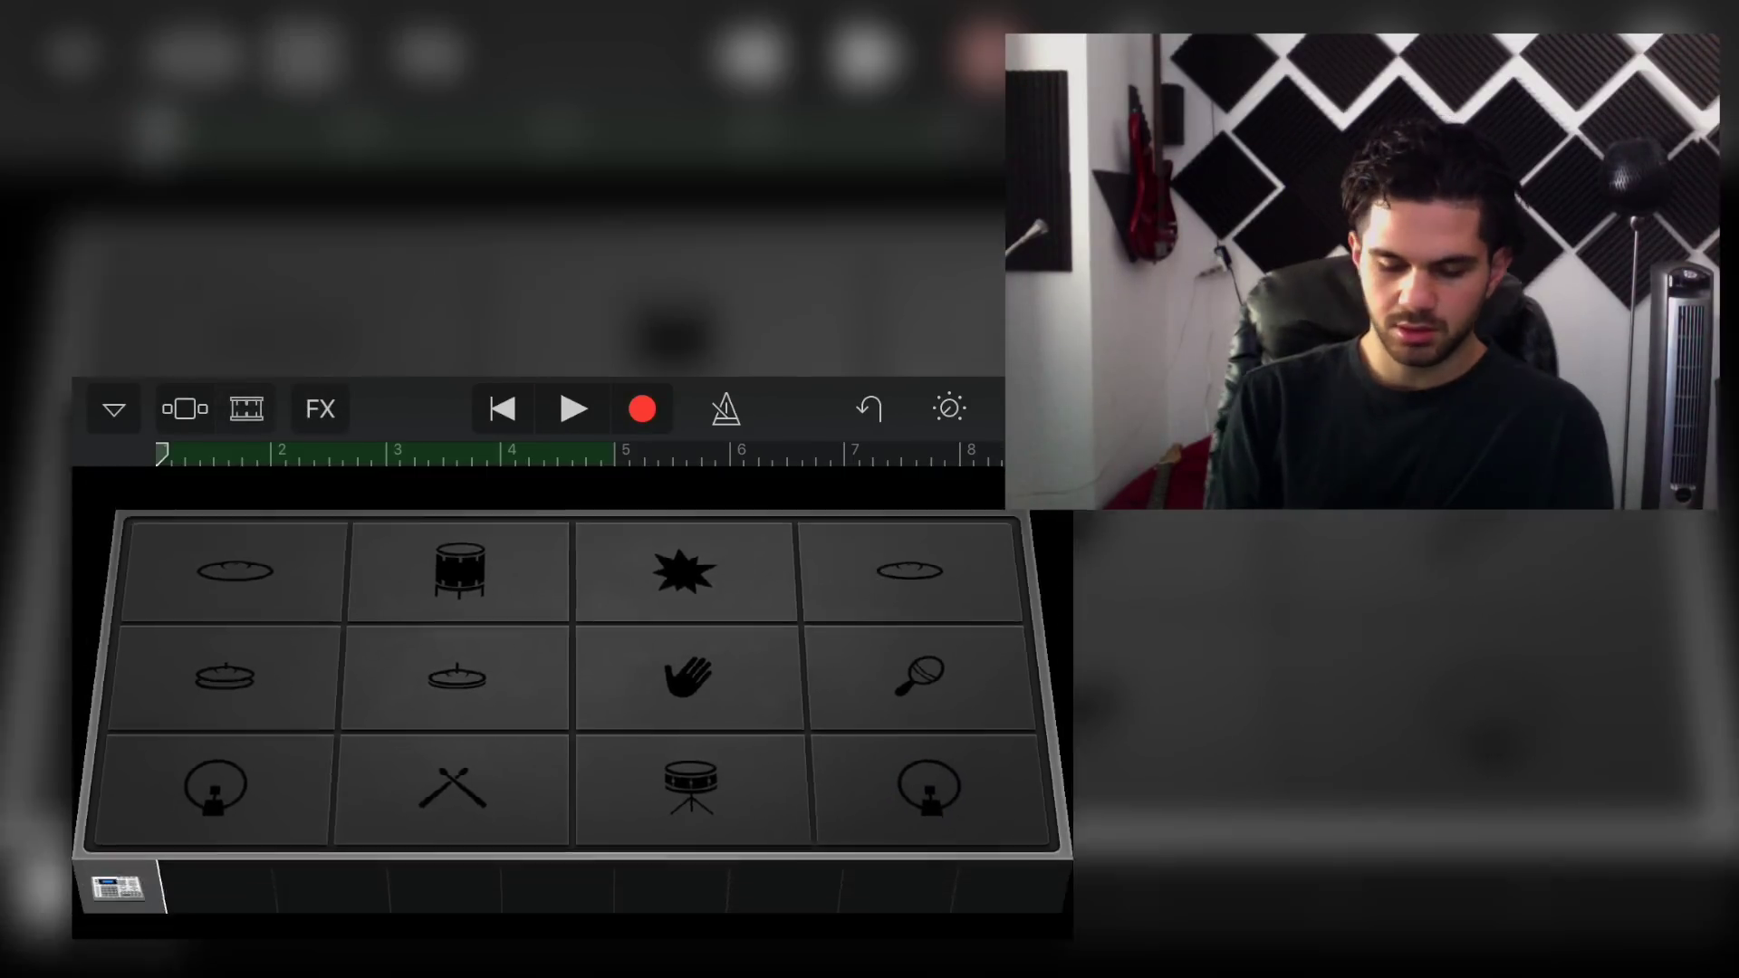
{"action": "left_click", "coordinate": [388, 798]}
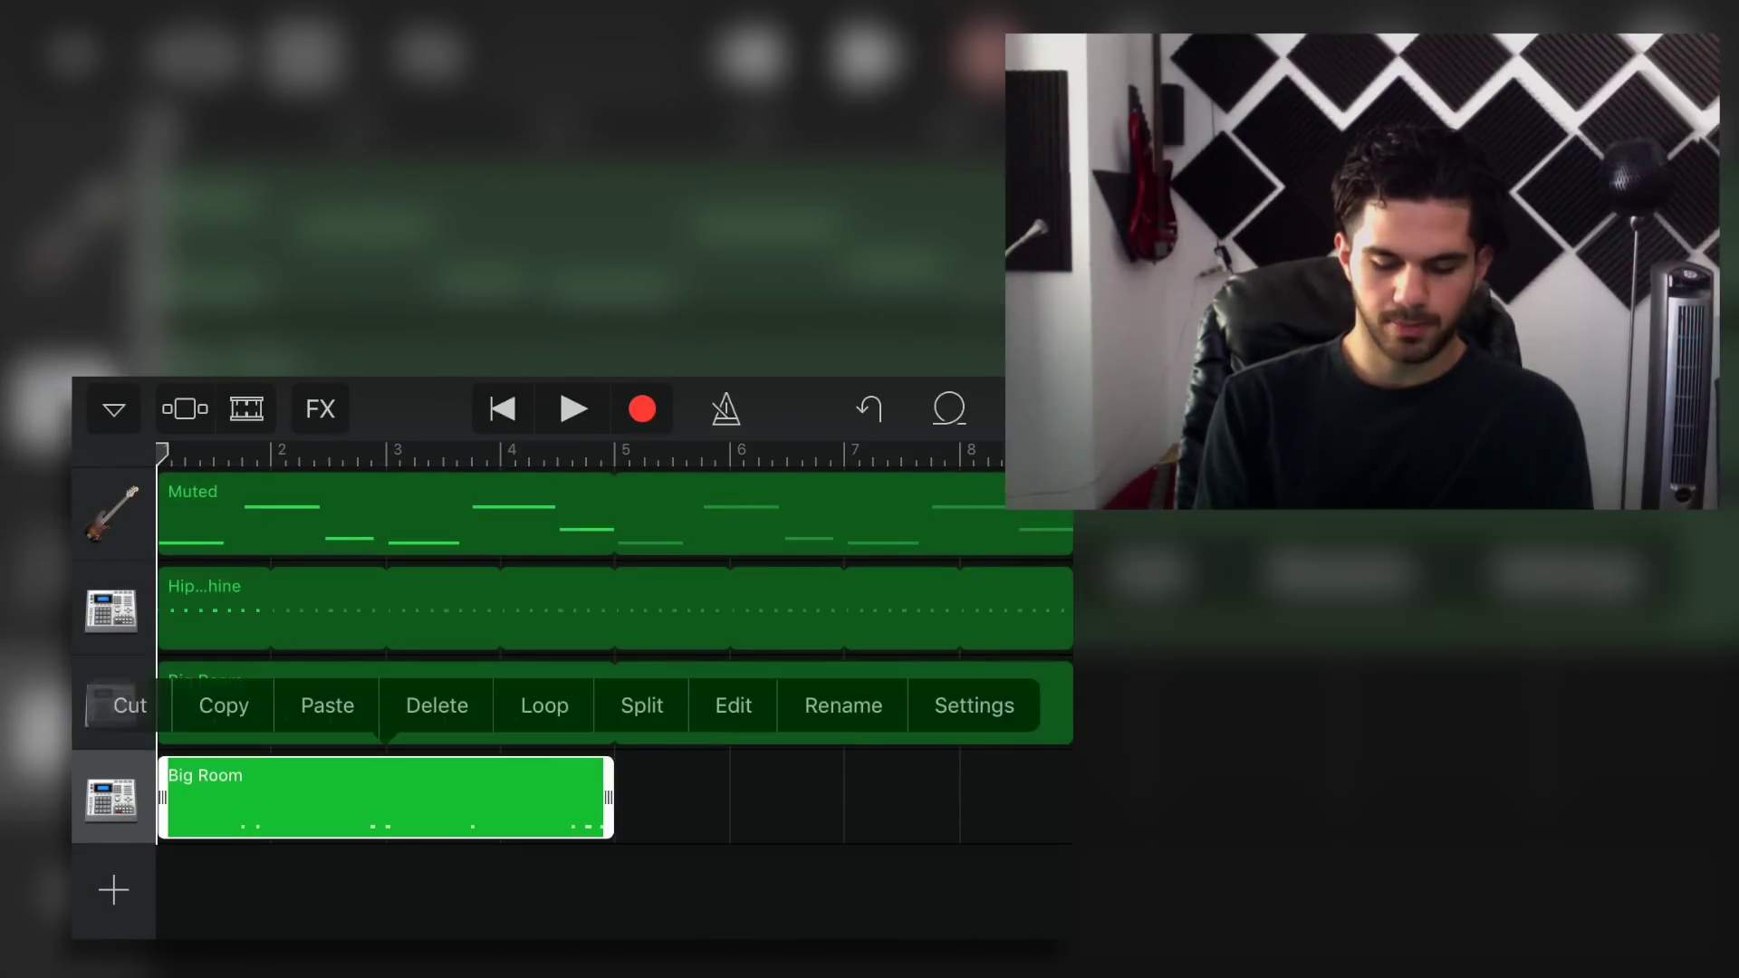
{"action": "left_click", "coordinate": [544, 703]}
{"action": "left_click", "coordinate": [572, 409]}
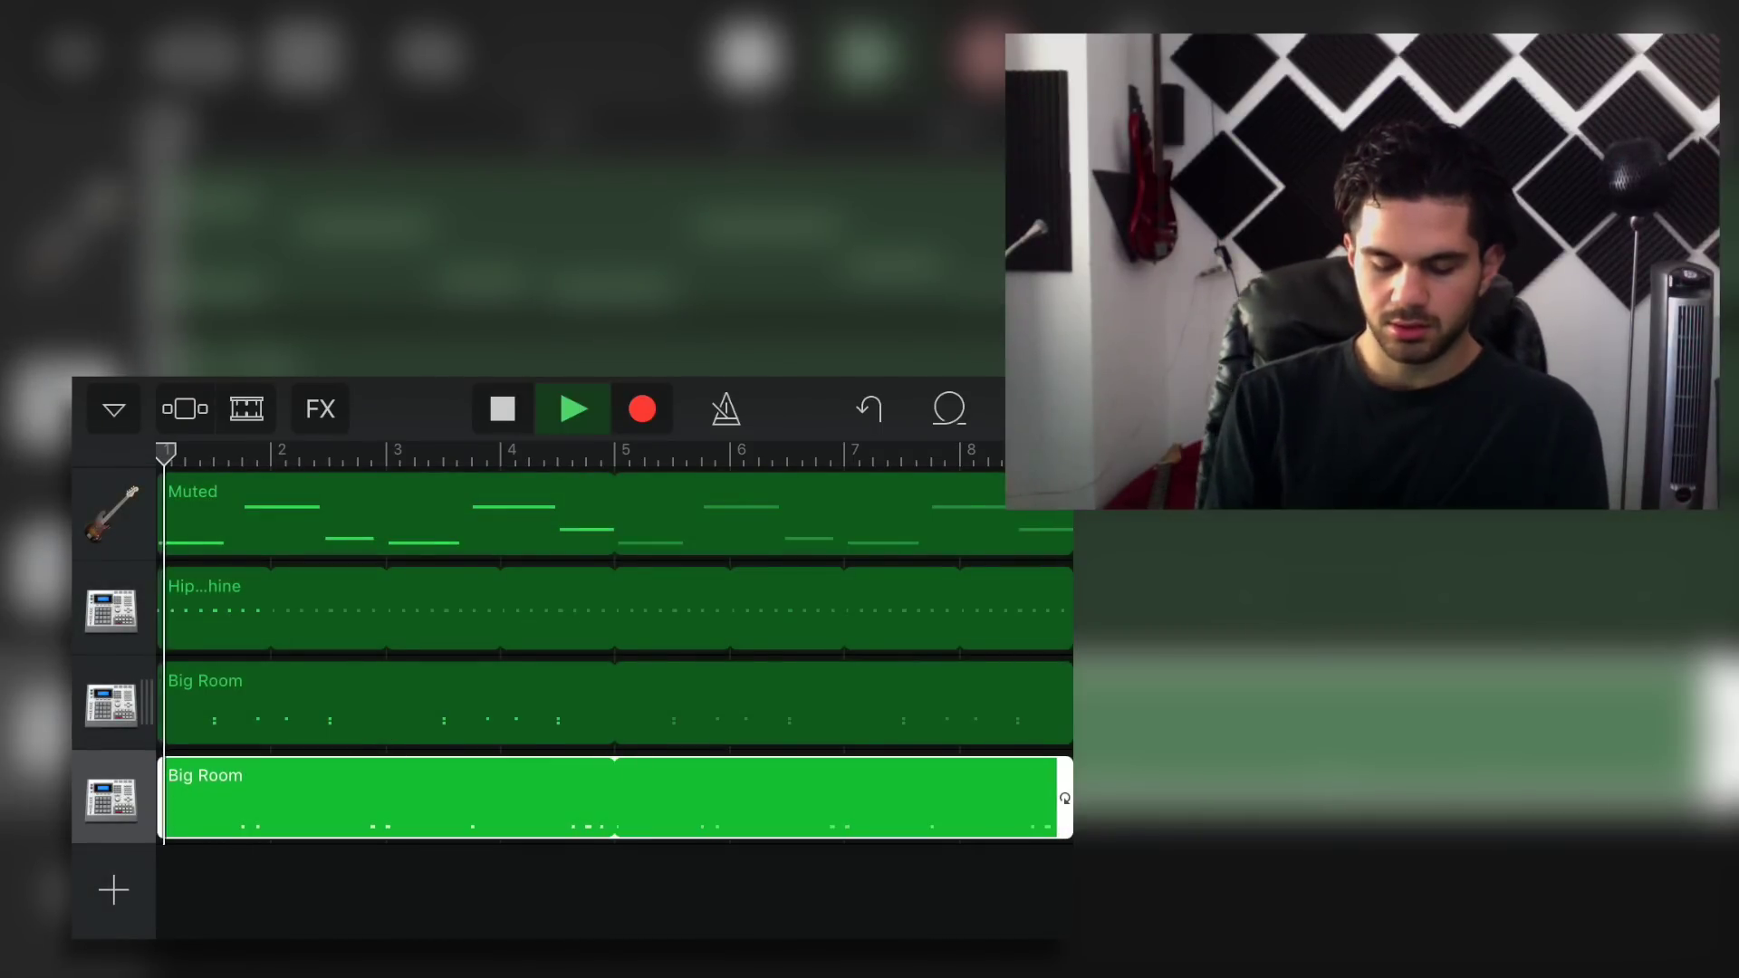
- Select the Hip Hop Drum Machine region and show that track's settings
{"action": "left_click", "coordinate": [611, 609]}
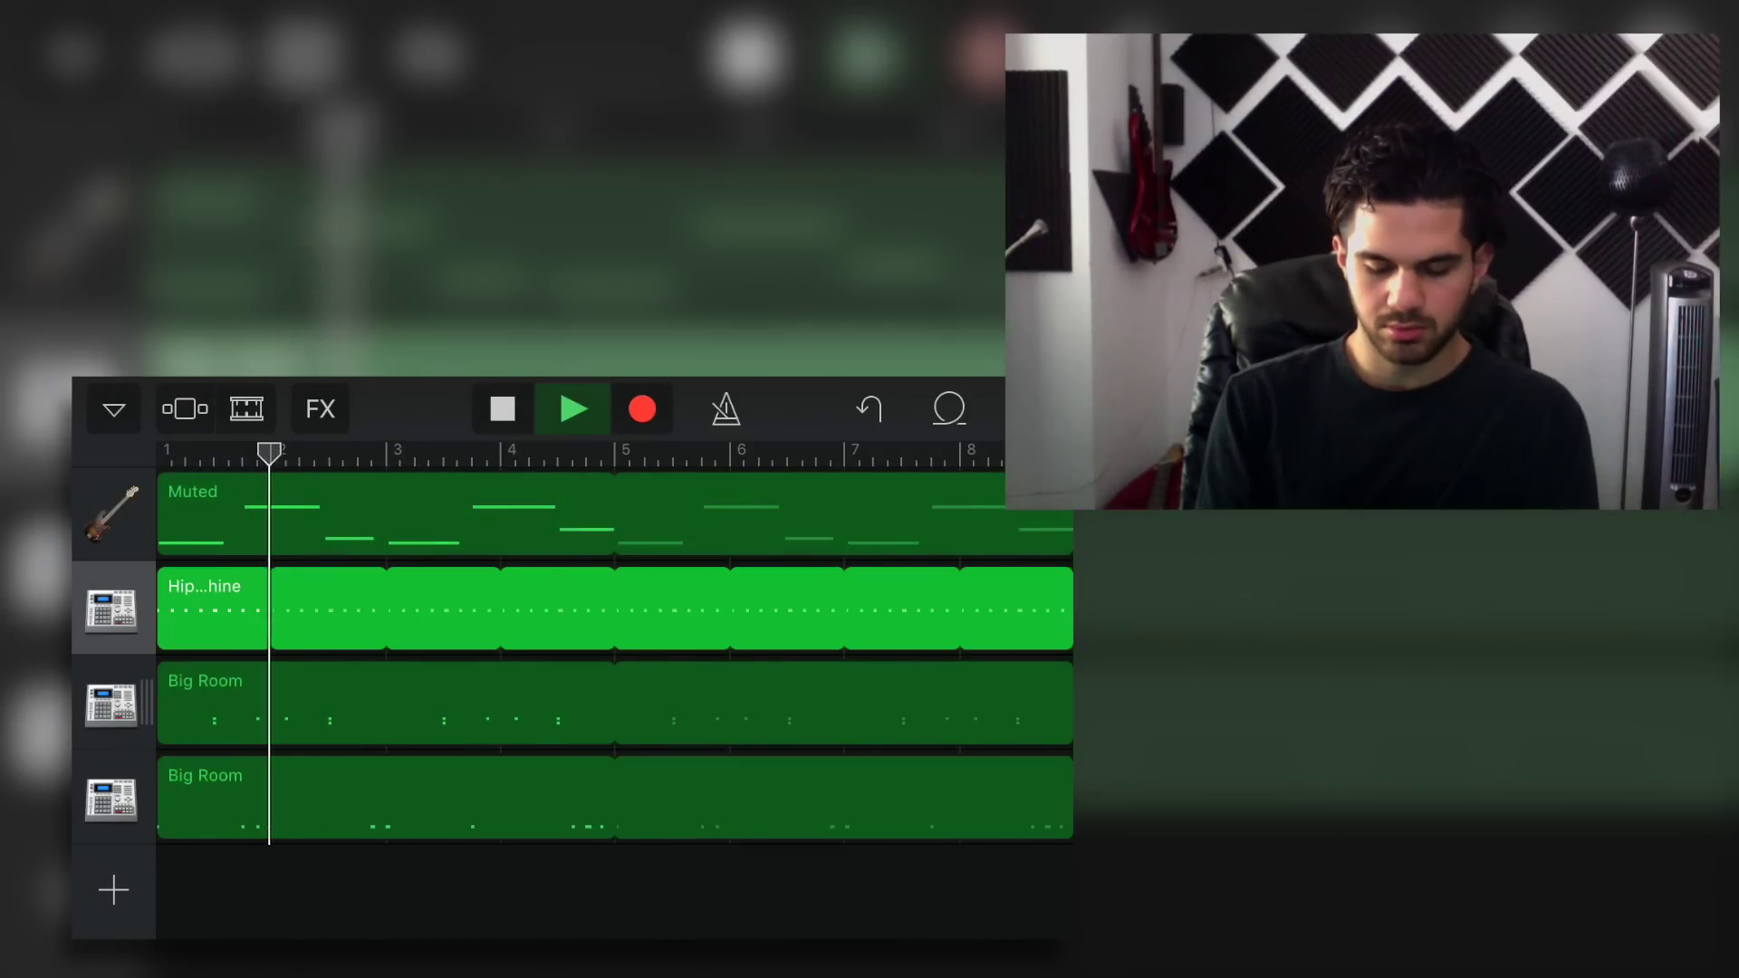
{"action": "left_click_drag", "start_coordinate": [613, 609], "coordinate": [721, 609]}
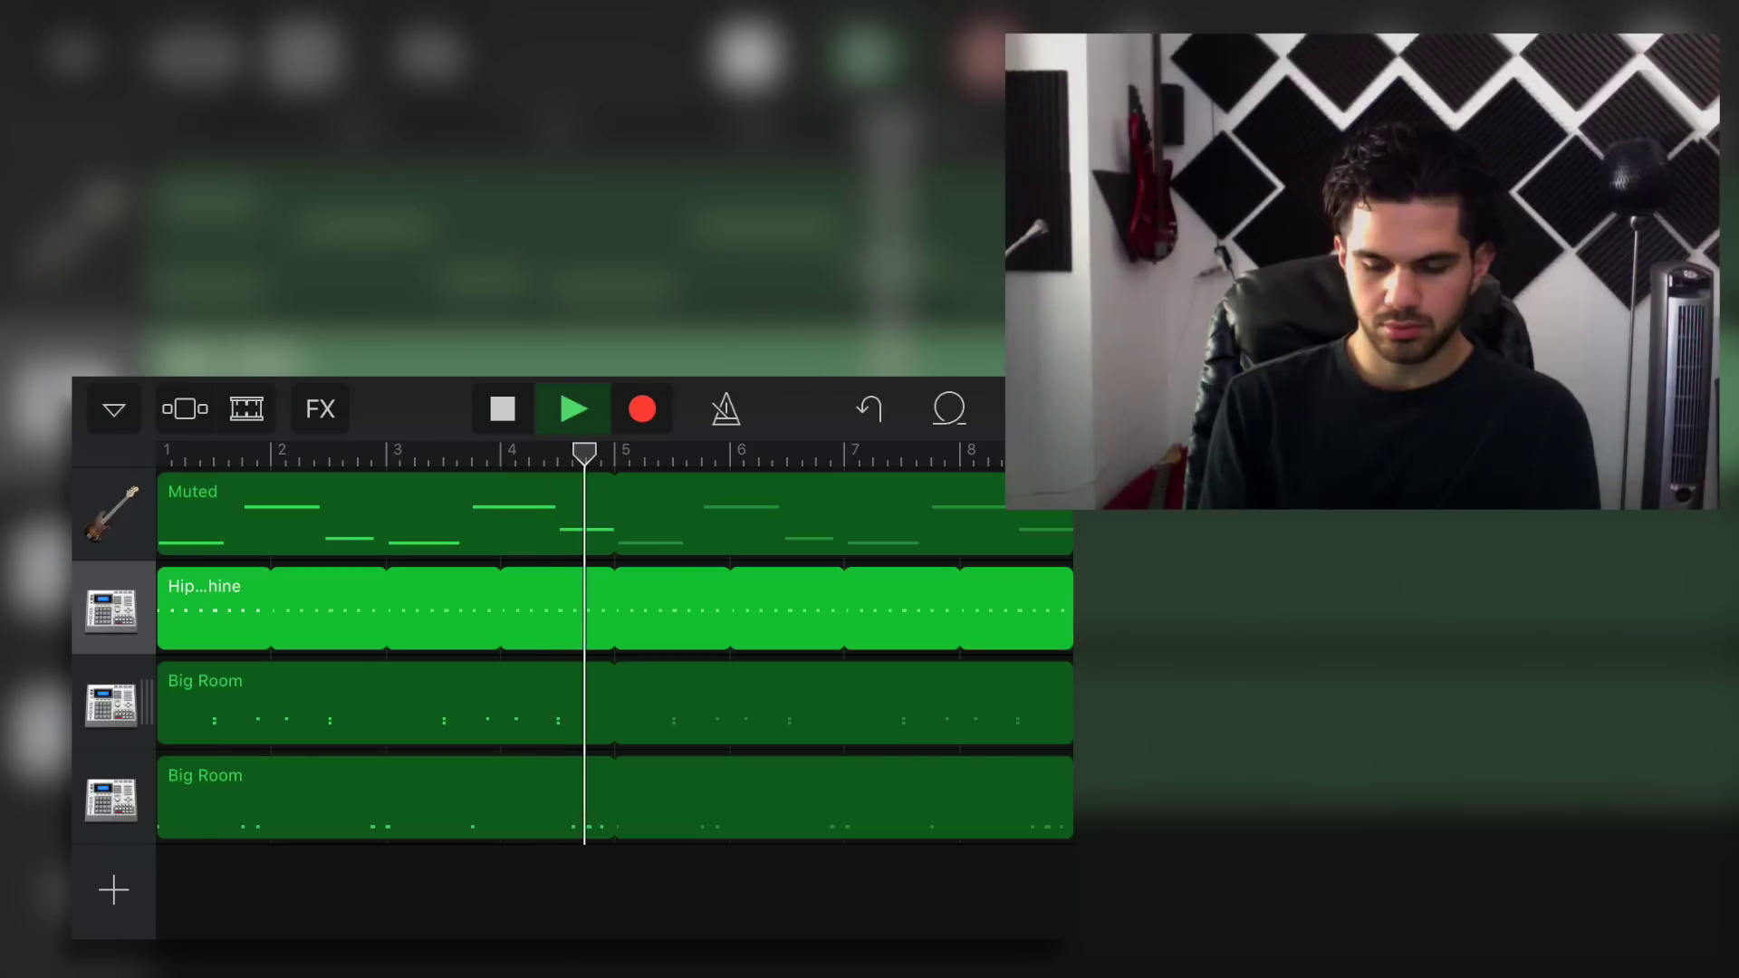
{"action": "left_click", "coordinate": [1027, 408]}
{"action": "left_click", "coordinate": [905, 478]}
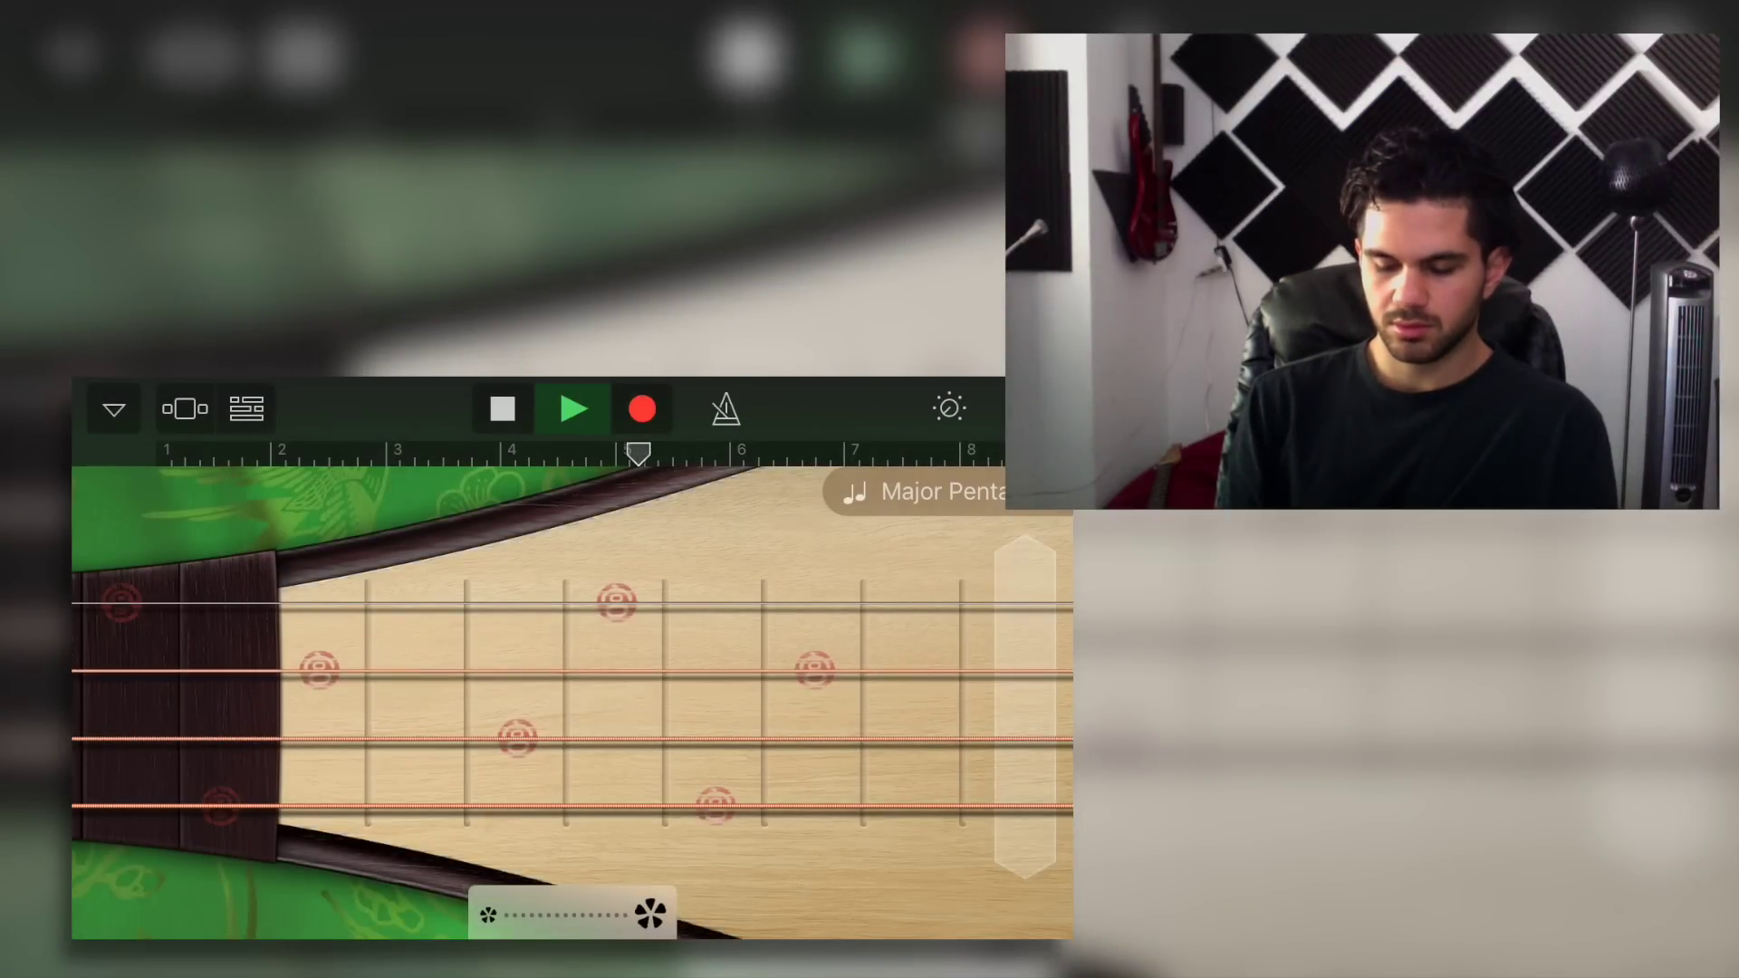
- Record a Pipa melody of about eight bars after the count-in, then stop
{"action": "key", "text": "space"}
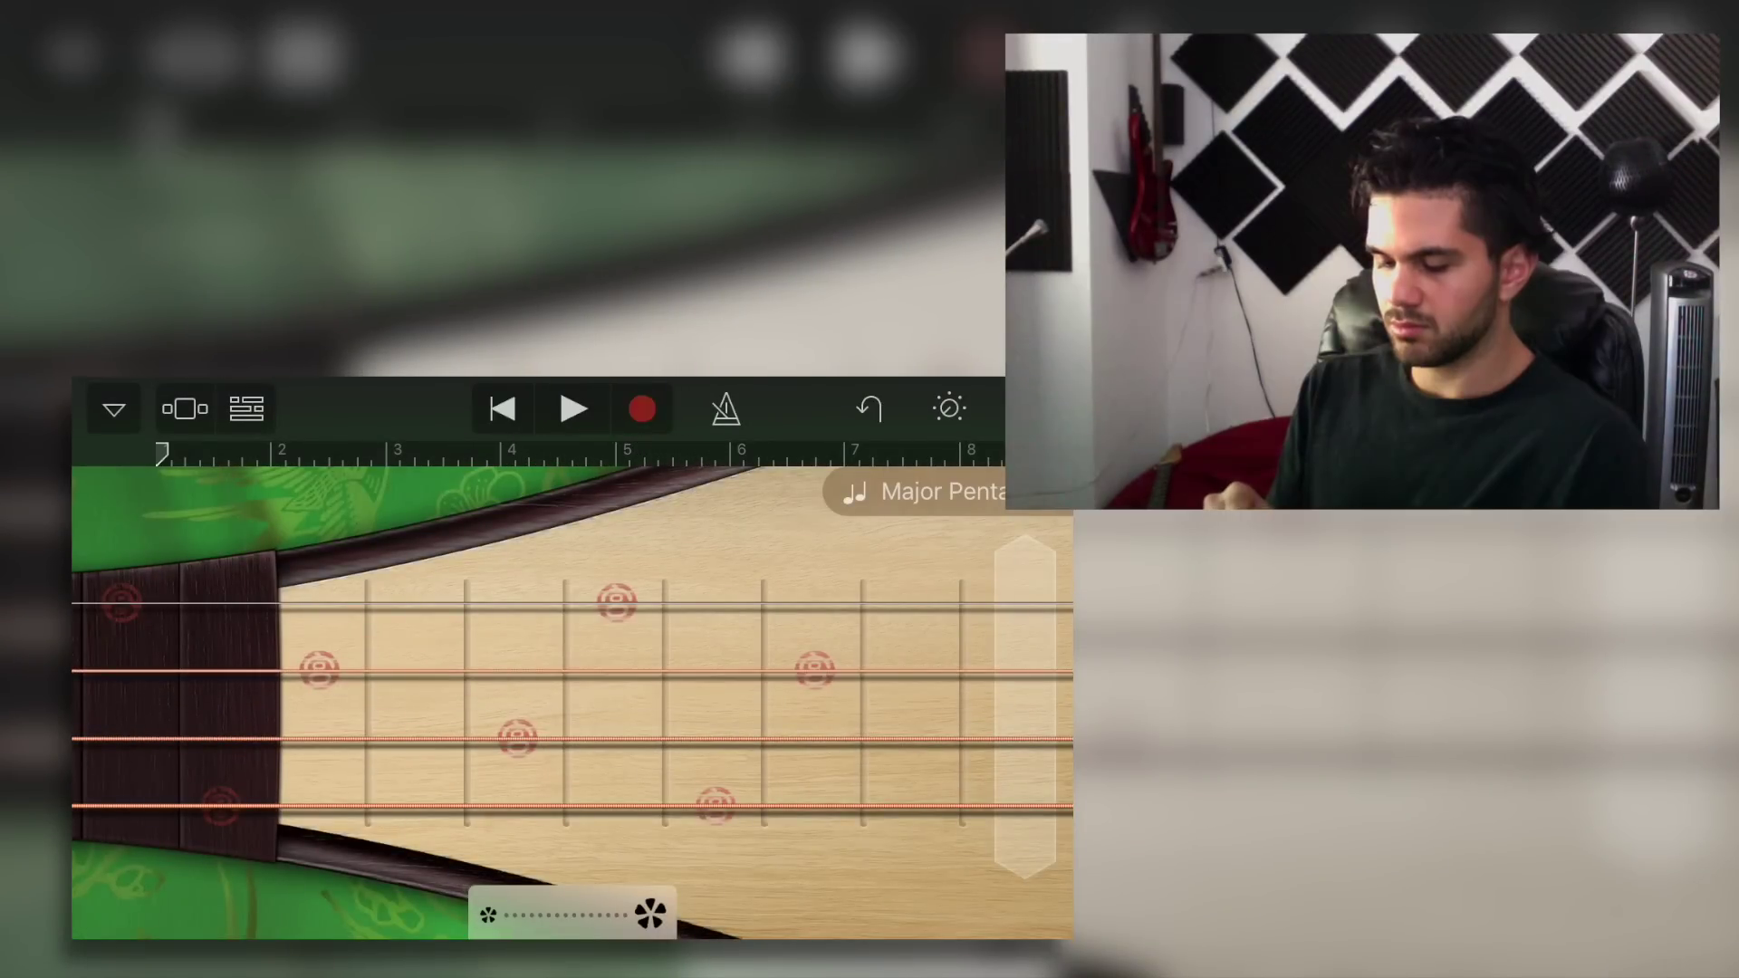
{"action": "key", "text": "r"}
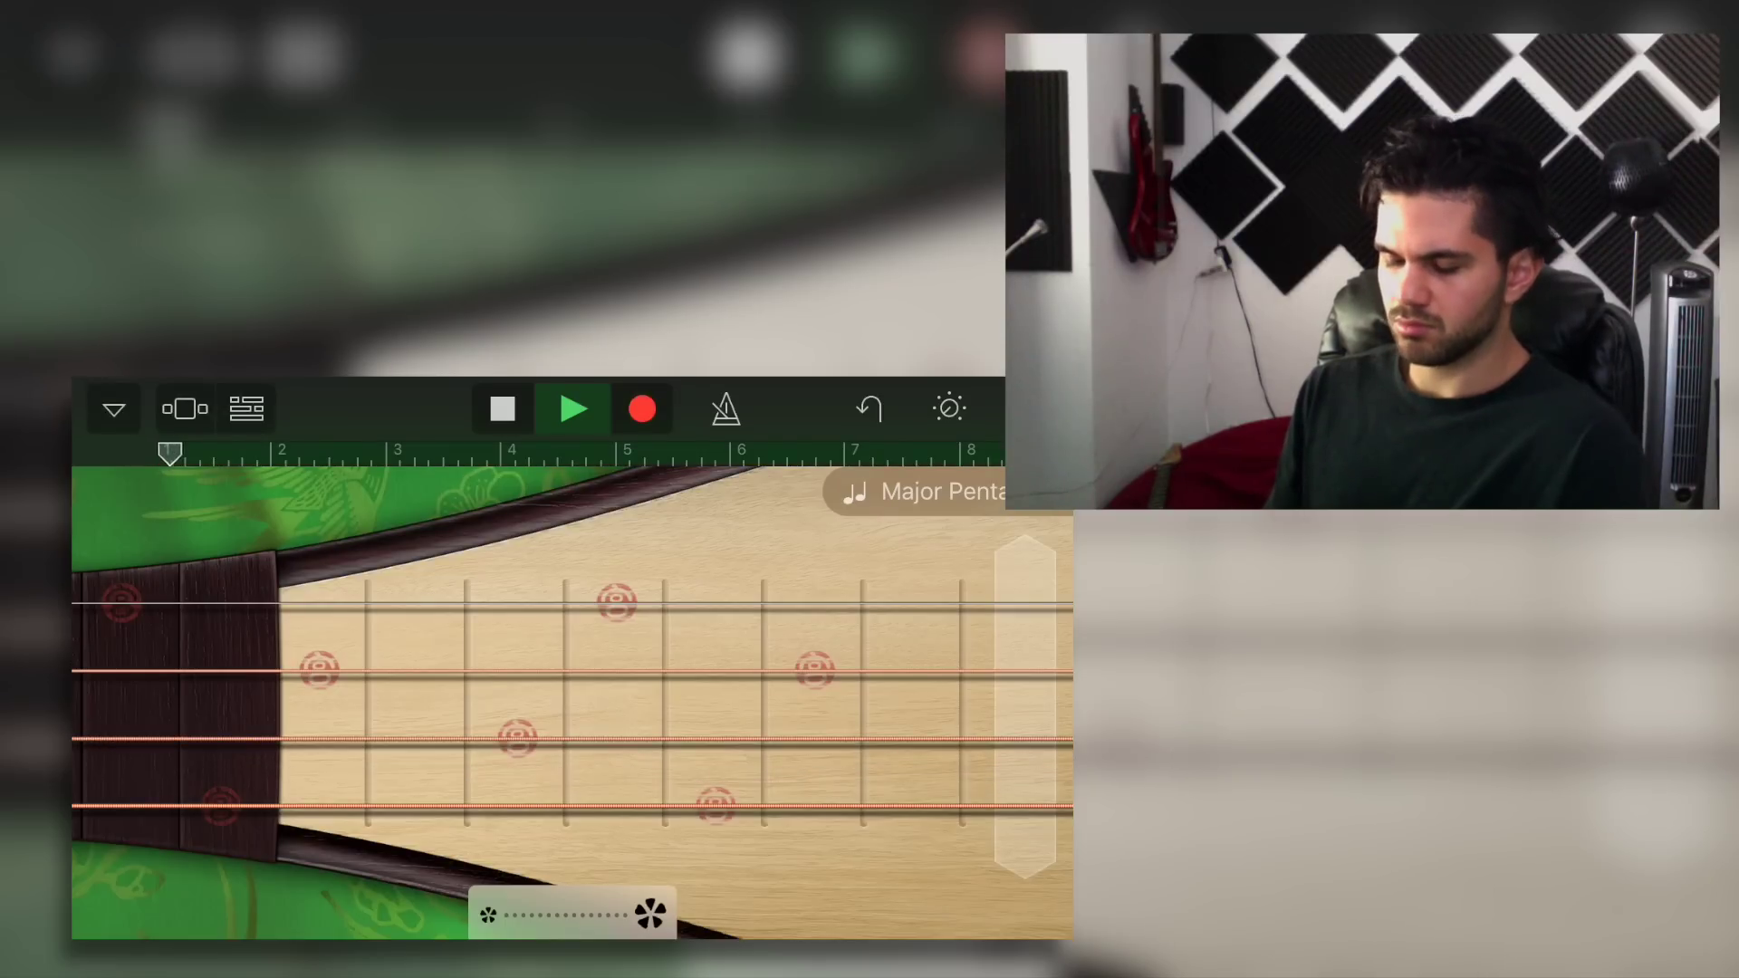
{"action": "key", "text": "space"}
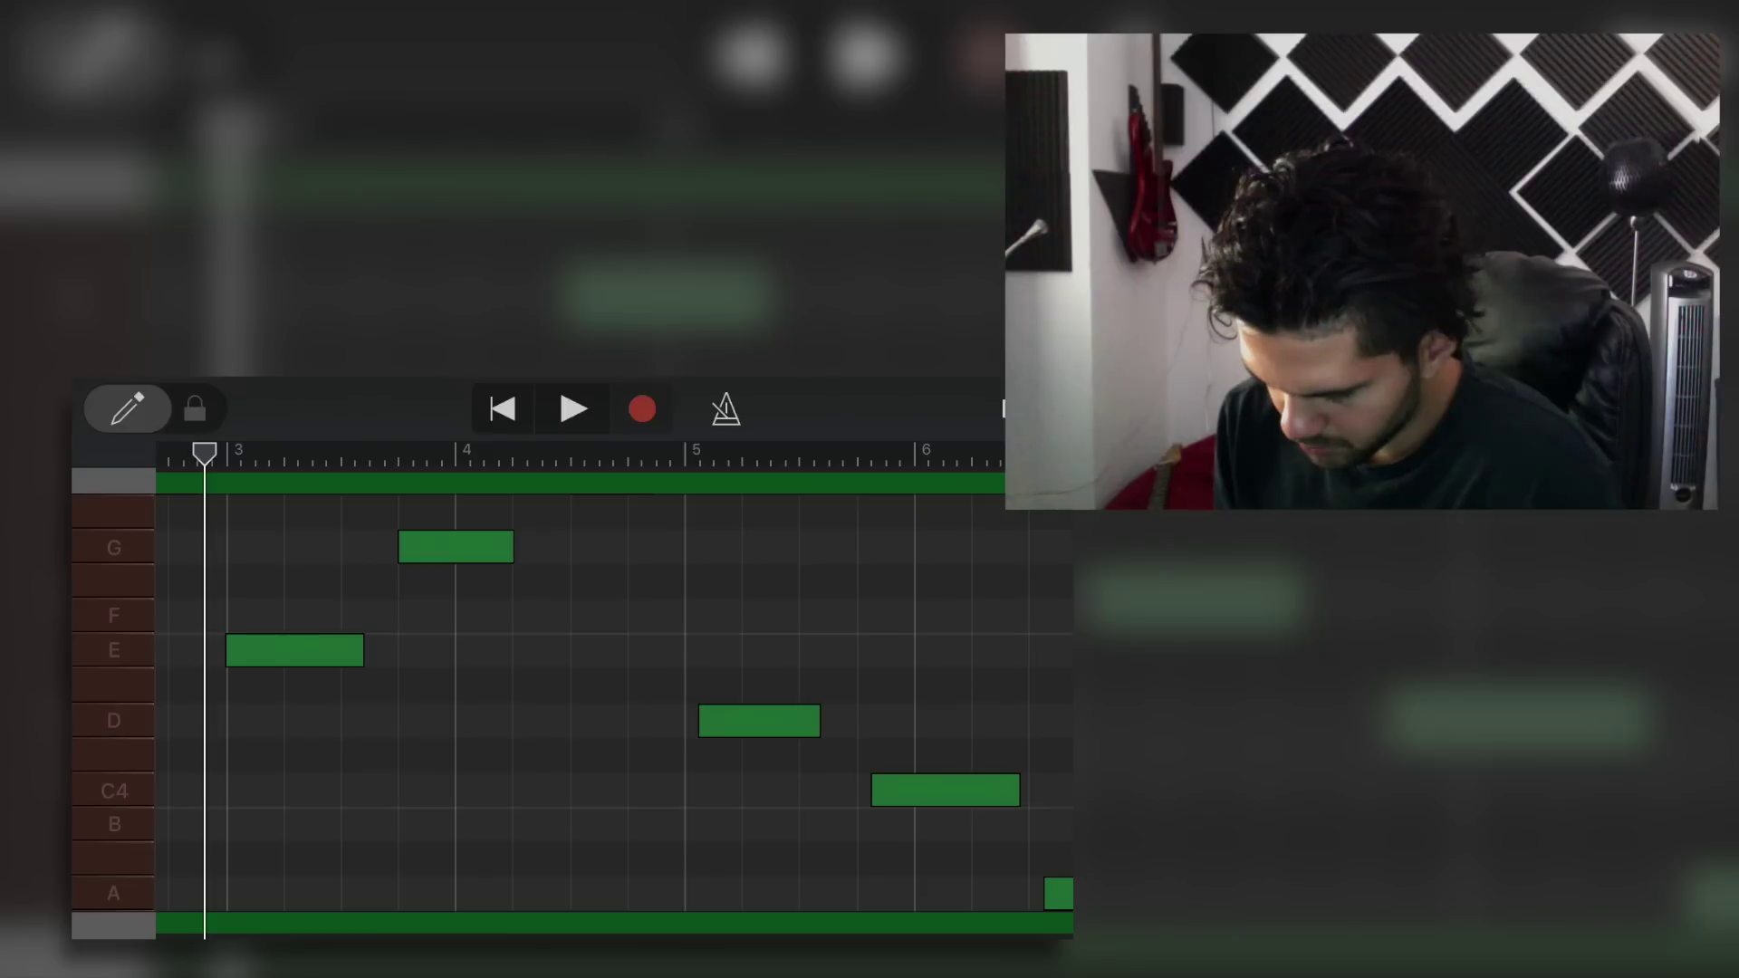
- Move the D note onto bar 5 and nudge the C4 and A notes slightly
{"action": "left_click_drag", "start_coordinate": [699, 720], "coordinate": [701, 721]}
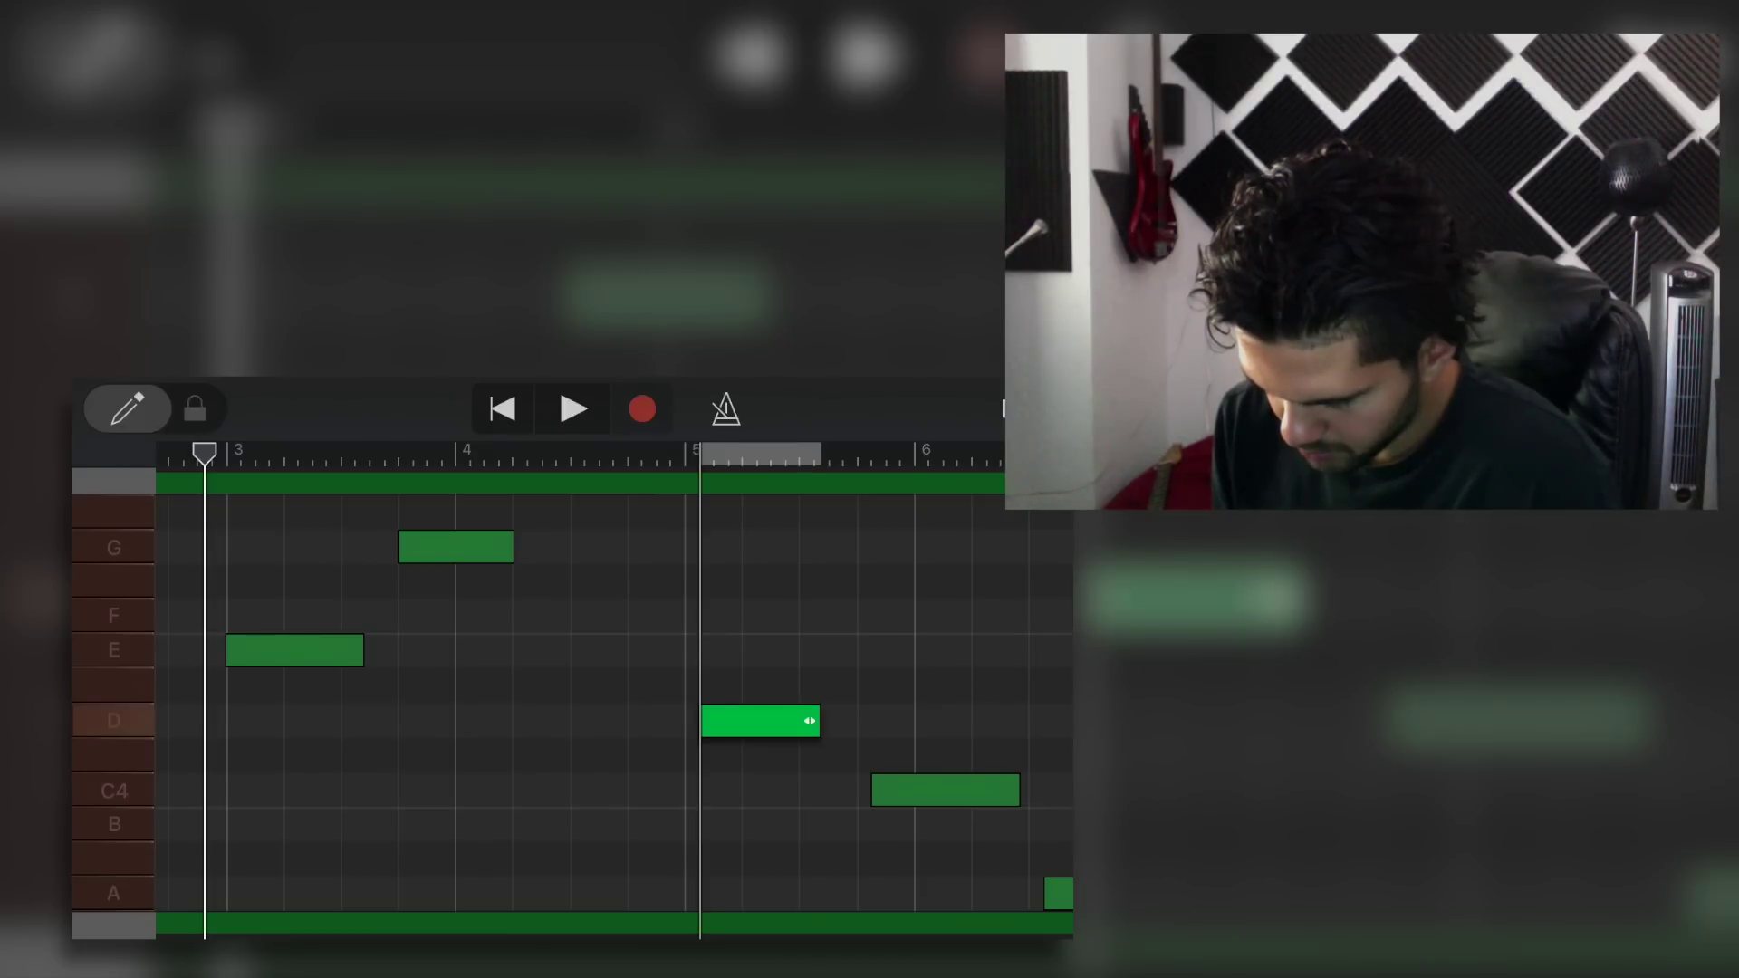
{"action": "mouse_move", "coordinate": [761, 721]}
{"action": "left_mouse_down"}
{"action": "mouse_move", "coordinate": [660, 720]}
{"action": "mouse_move", "coordinate": [745, 720]}
{"action": "left_mouse_up"}
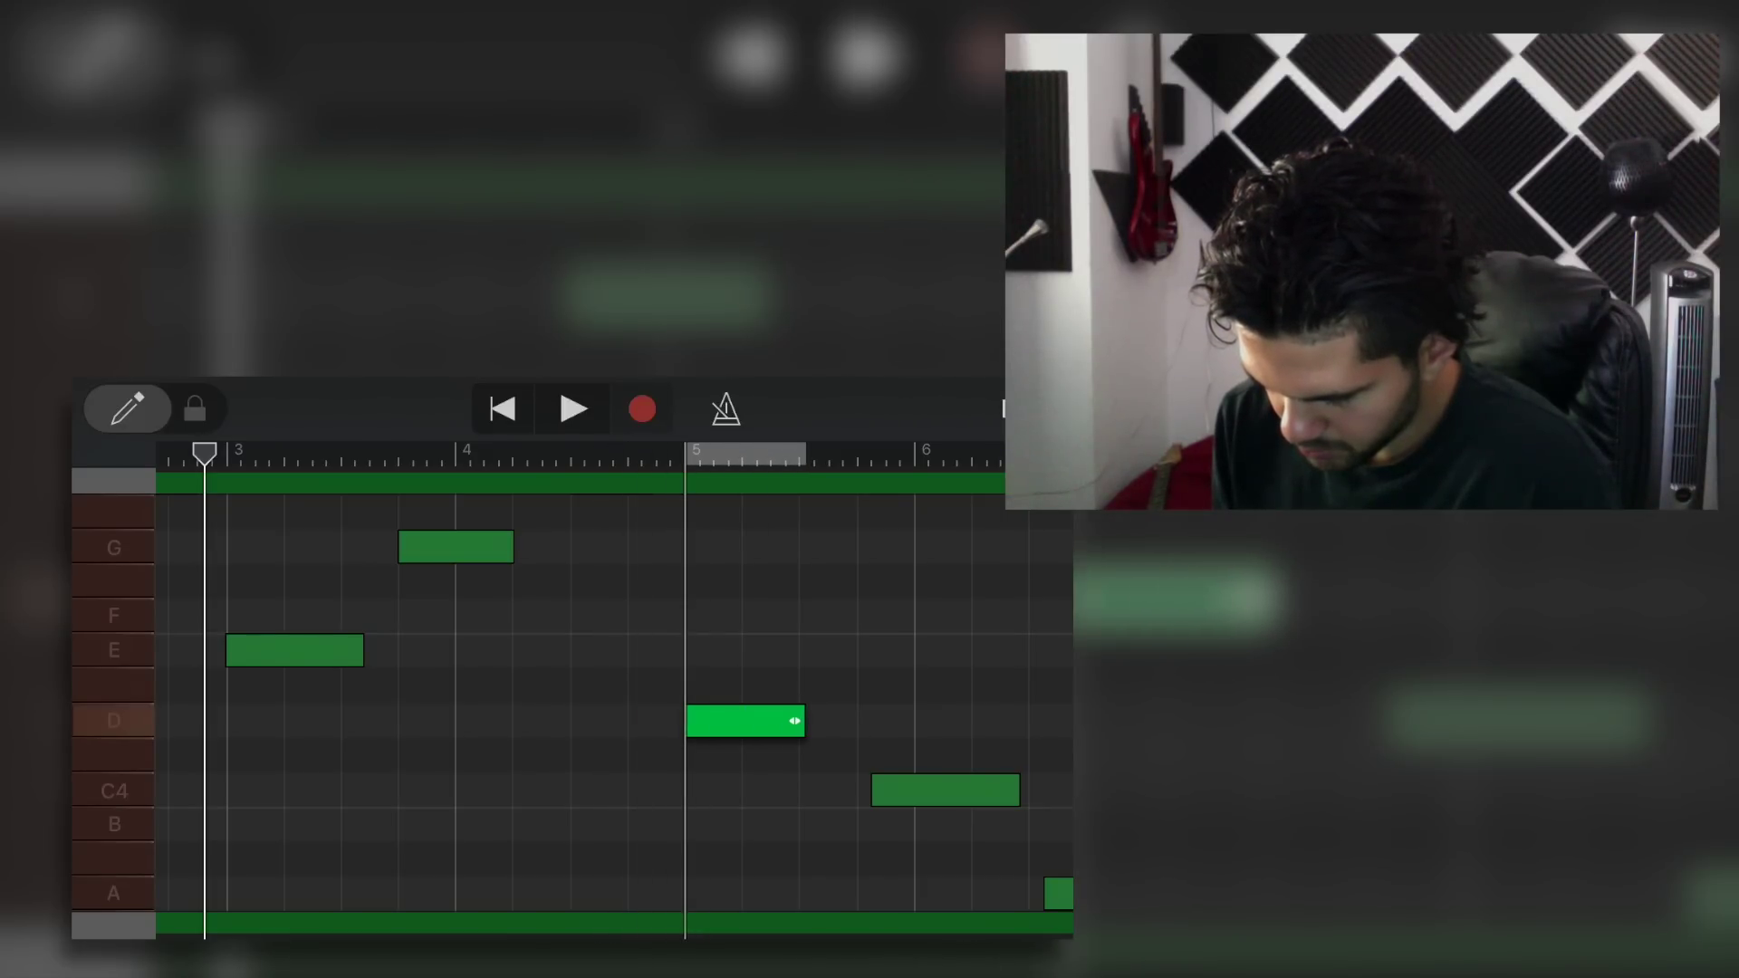
{"action": "left_click", "coordinate": [946, 790]}
{"action": "mouse_move", "coordinate": [946, 790]}
{"action": "left_mouse_down"}
{"action": "mouse_move", "coordinate": [897, 790]}
{"action": "mouse_move", "coordinate": [932, 789]}
{"action": "left_mouse_up"}
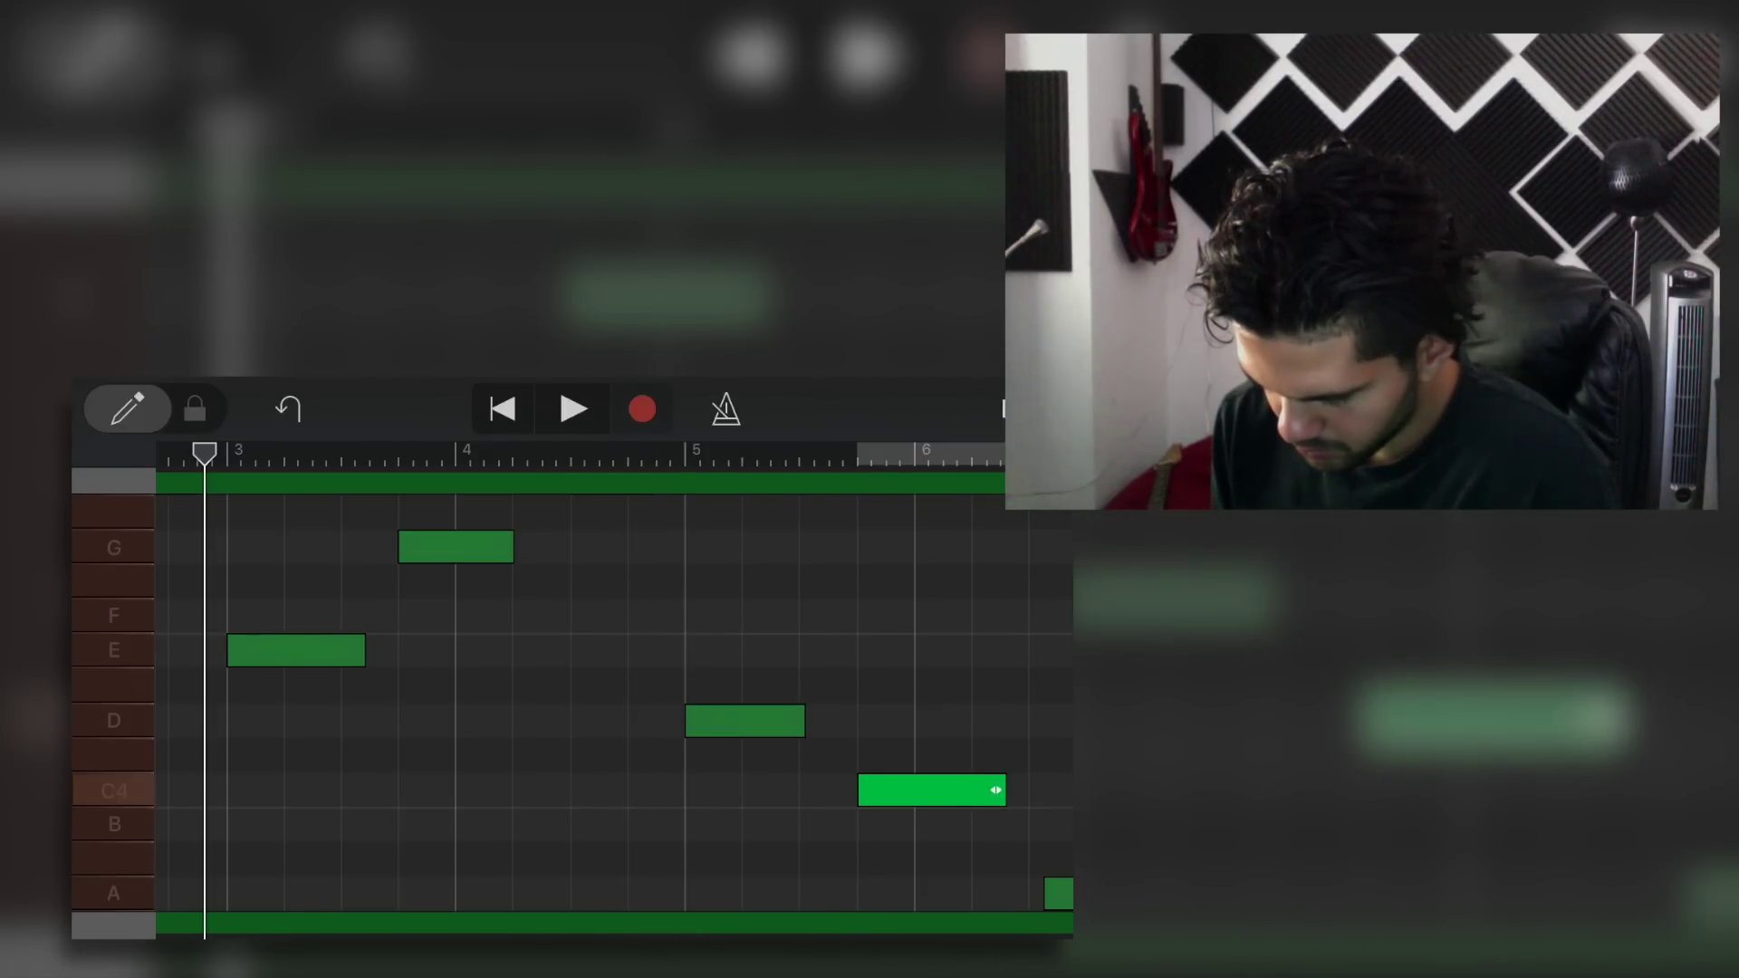
{"action": "scroll", "coordinate": [611, 680], "scroll_direction": "down", "scroll_amount": 2}
{"action": "left_click", "coordinate": [870, 892]}
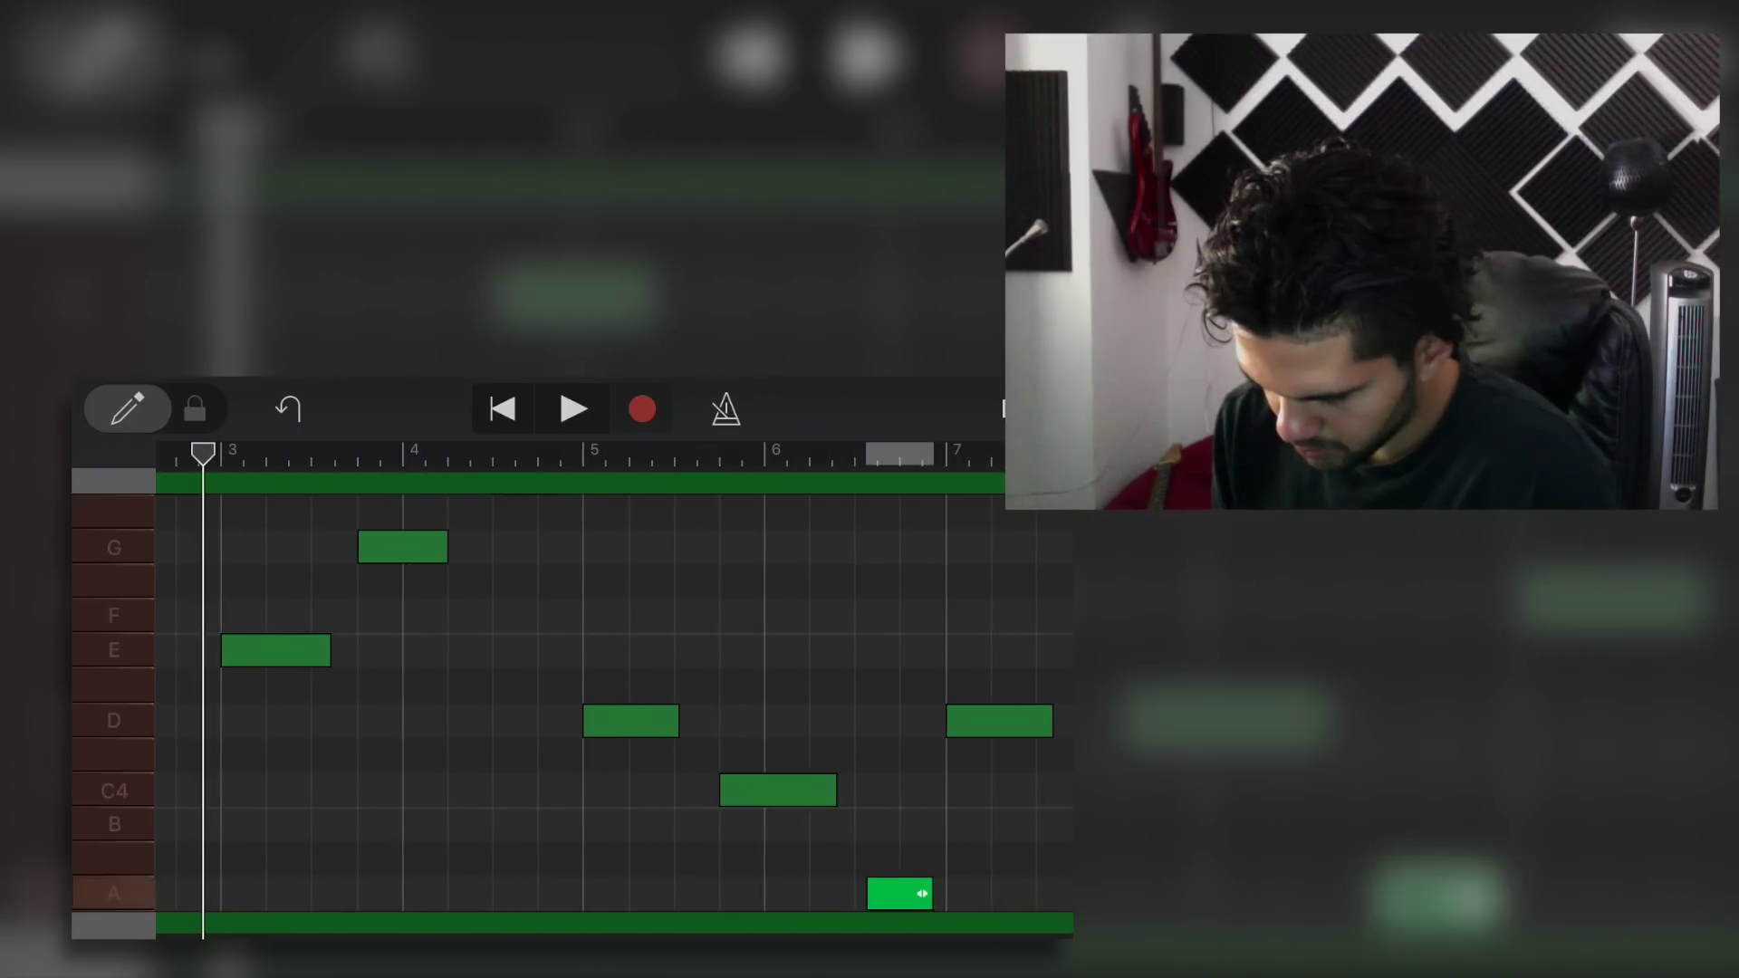
{"action": "scroll", "coordinate": [611, 706], "scroll_direction": "down", "scroll_amount": 1}
{"action": "left_click_drag", "start_coordinate": [866, 845], "coordinate": [889, 846]}
{"action": "scroll", "coordinate": [611, 707], "scroll_direction": "down", "scroll_amount": 1}
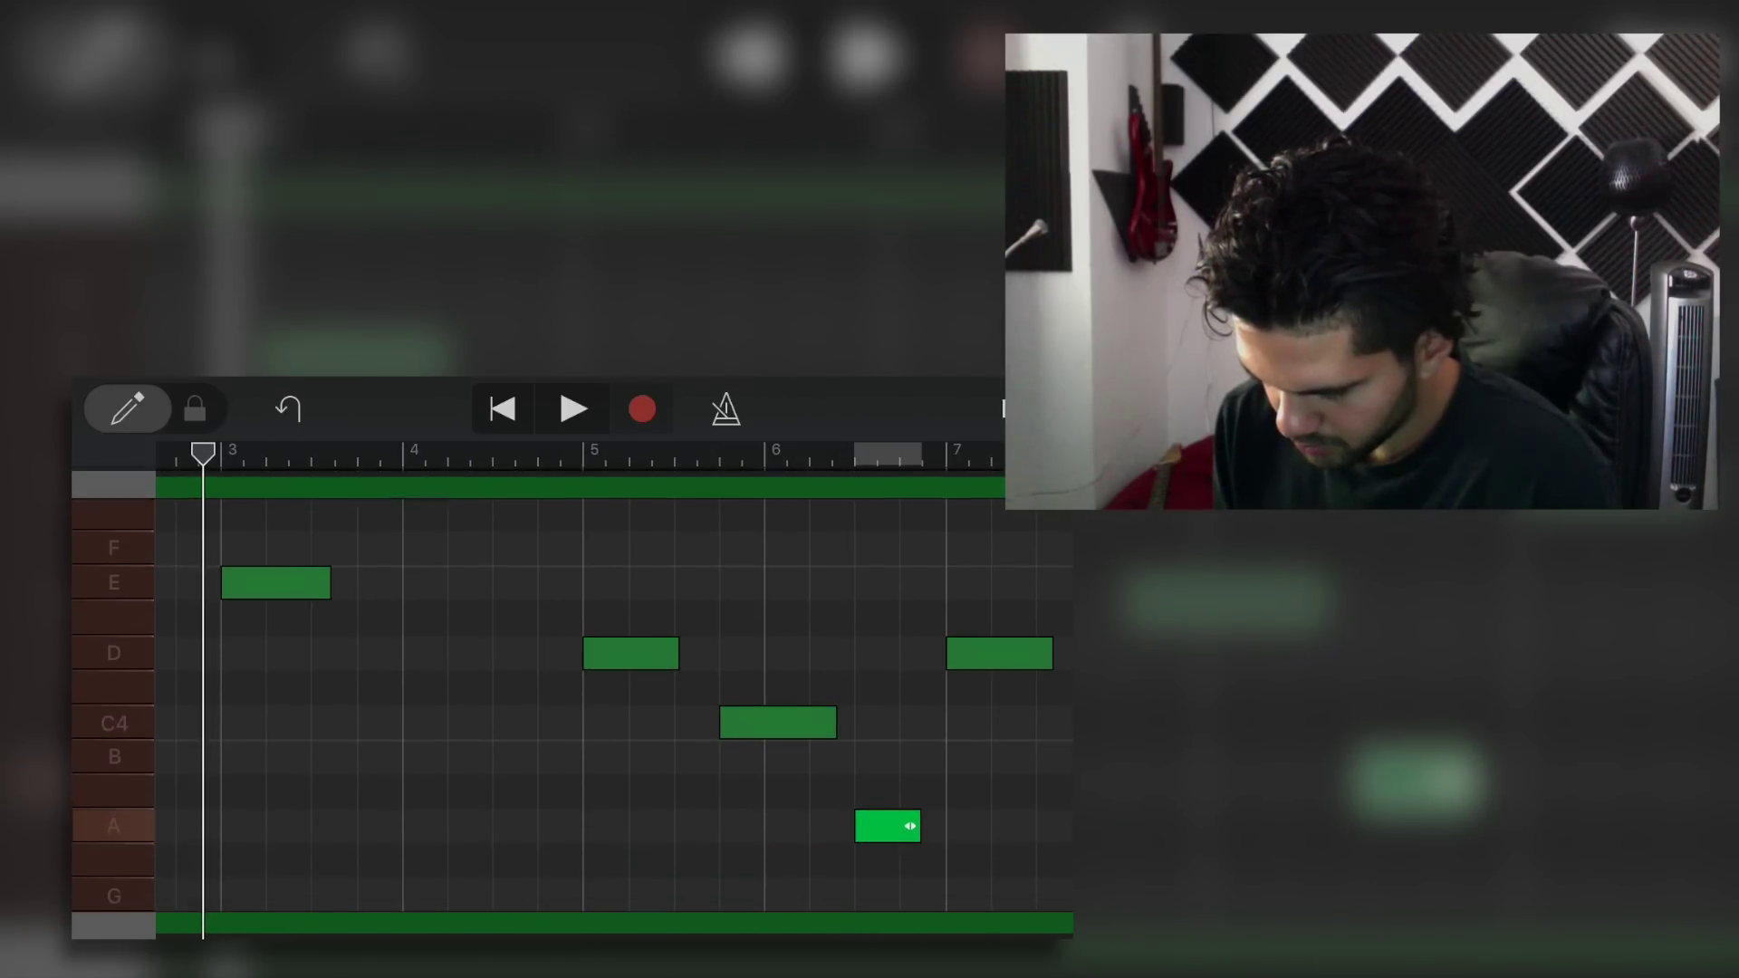